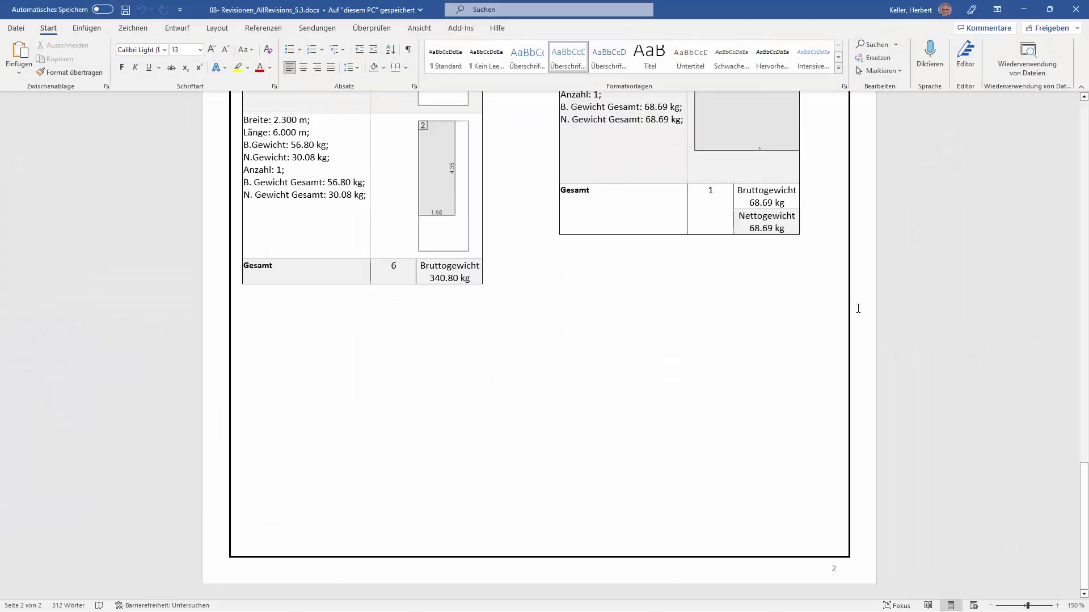
- Scroll the exported bending list up to its project header, then close Word to return to Revit
scroll(858, 309, "up", 5)
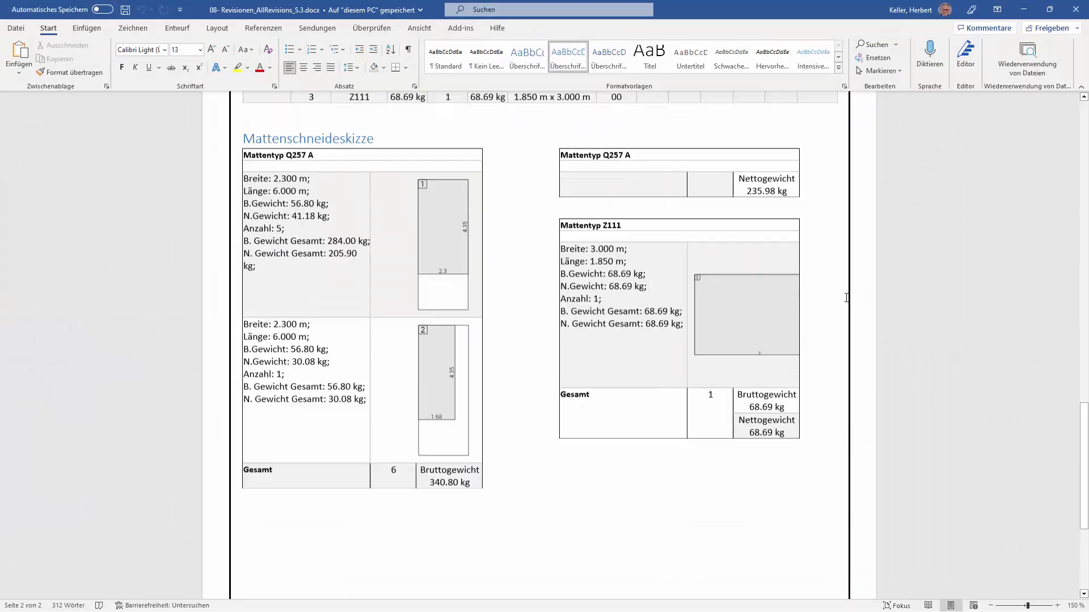
scroll(858, 308, "up", 5)
scroll(850, 300, "up", 5)
scroll(846, 297, "up", 5)
scroll(846, 298, "up", 1)
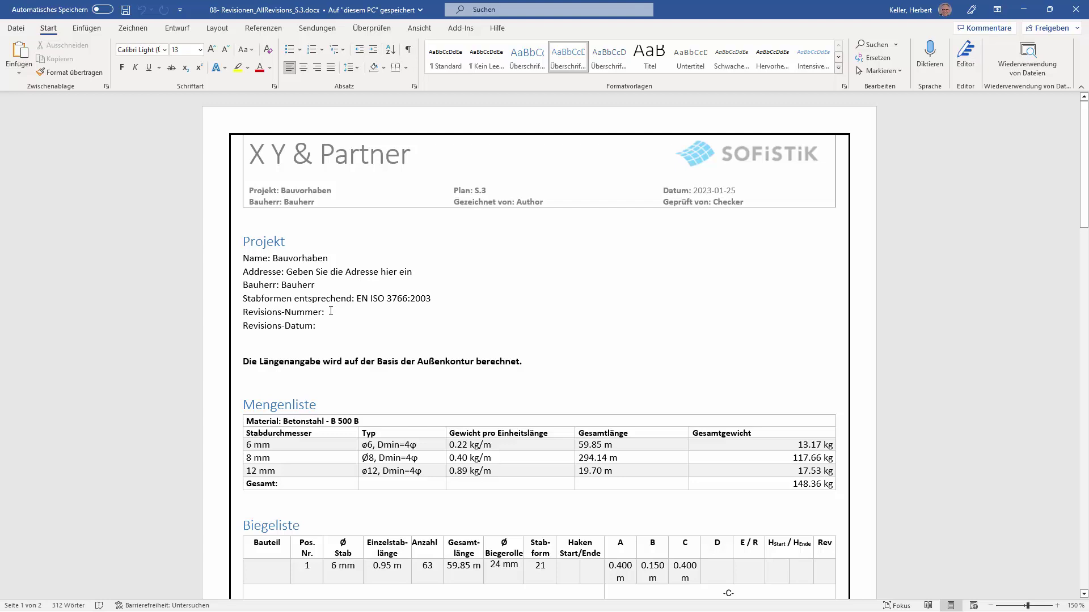
left_click(1076, 9)
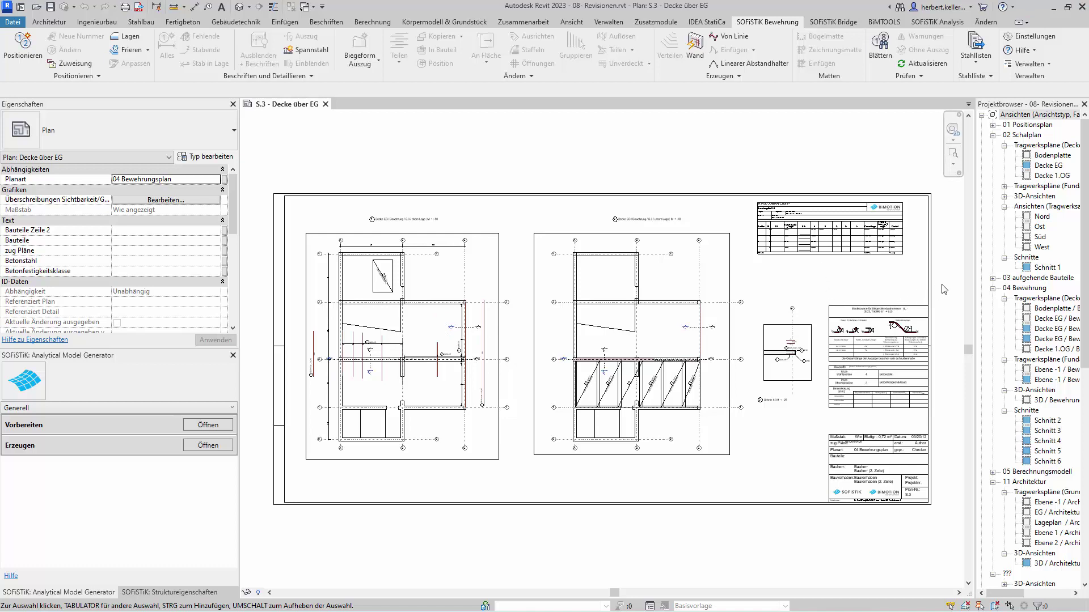
- Zoom into the right side of sheet S.3 and select the Plankopf title block with the Baustoffstempel
scroll(952, 279, "up", 1)
scroll(952, 279, "up", 2)
scroll(952, 279, "up", 2)
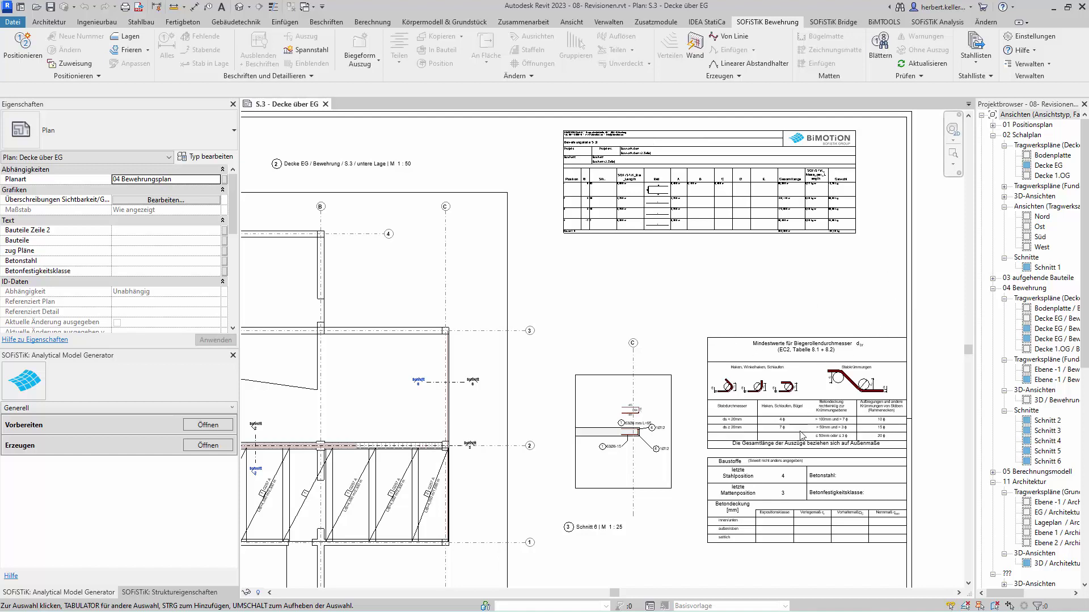
scroll(801, 436, "down", 1)
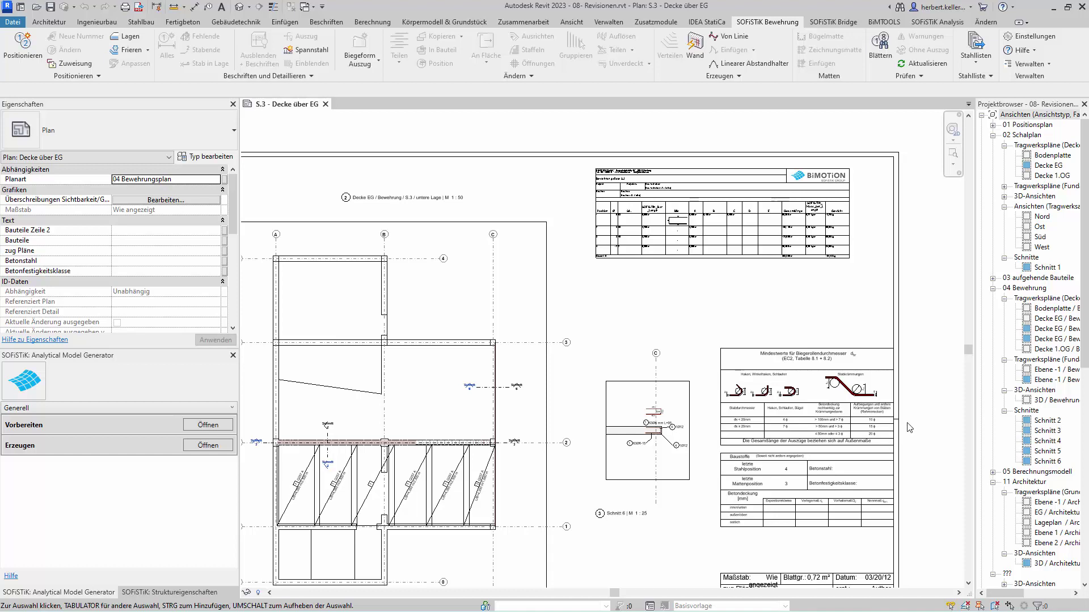
left_click(854, 448)
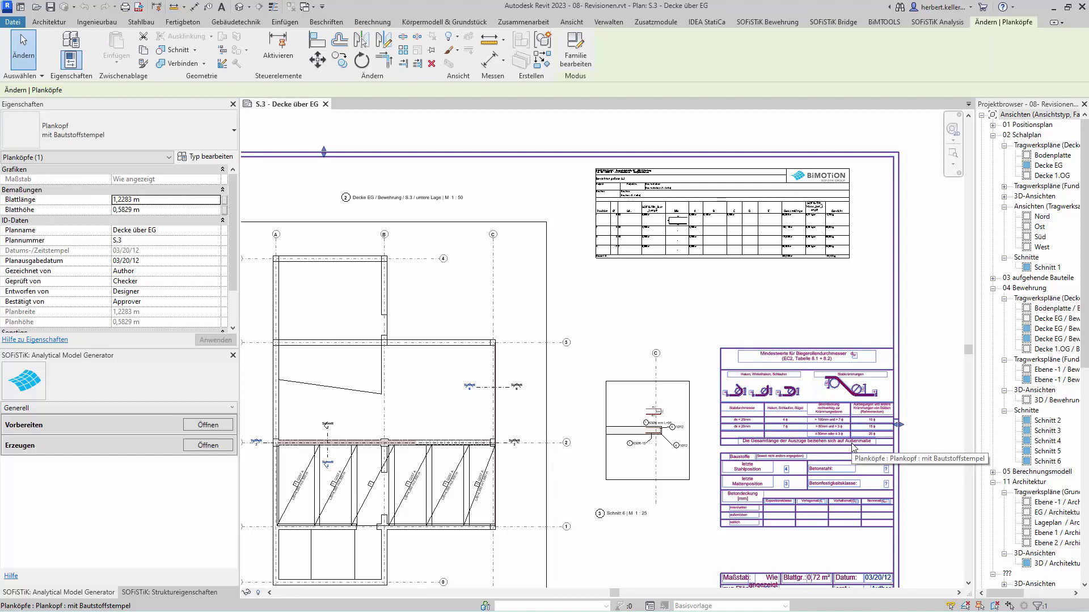
- Open Plankopf.rfa from sheet S.3 in the family editor
double_click(854, 447)
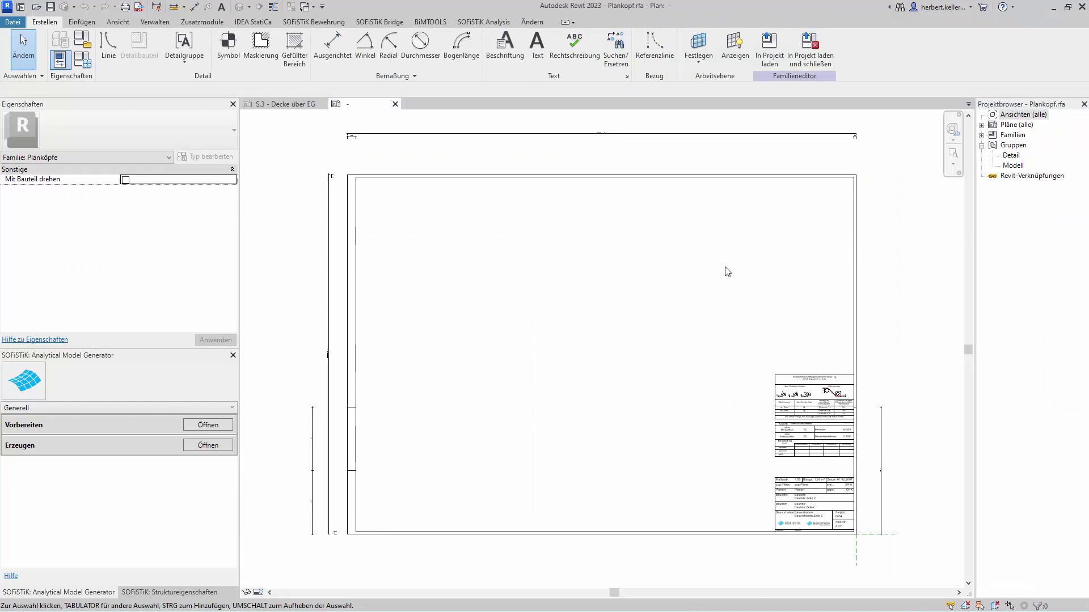
left_click(114, 21)
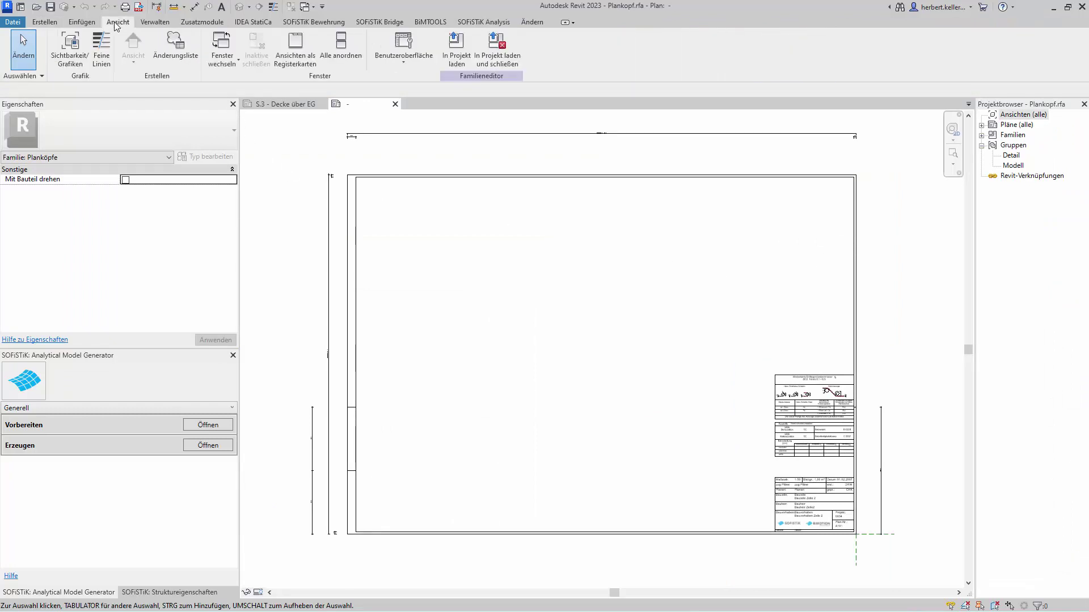
- Add an Änderungsliste schedule with Änderungsnummer, Änderungsbeschreibung and Änderungsdatum fields
left_click(174, 49)
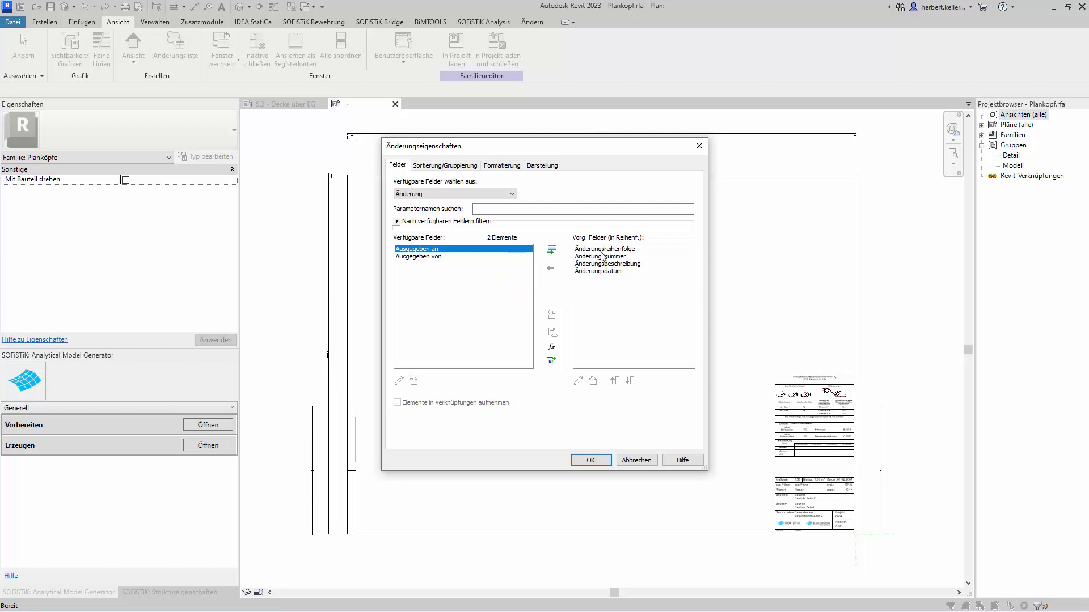
left_click(591, 460)
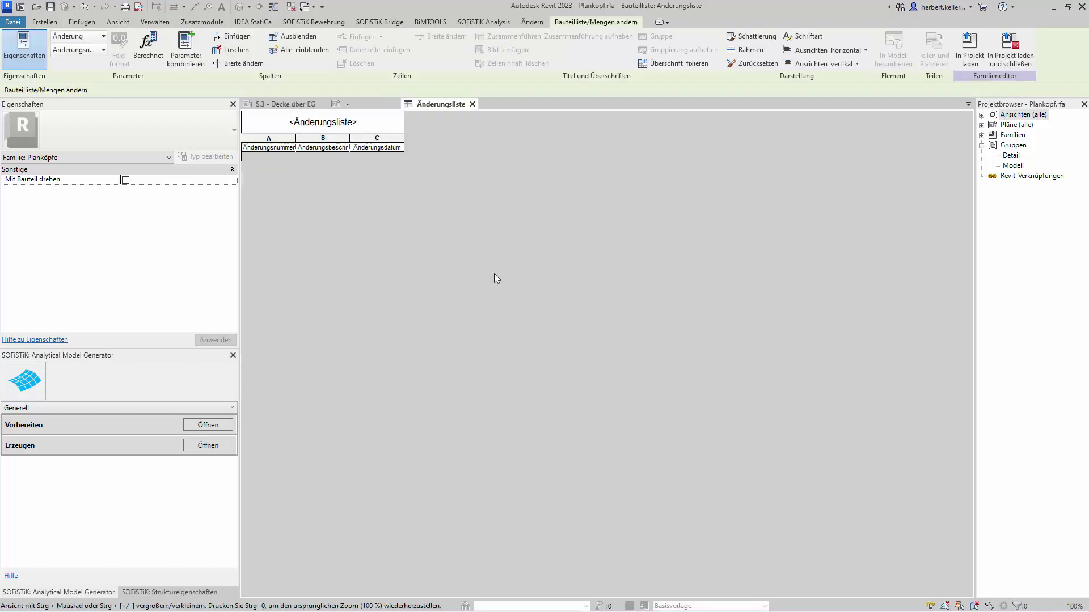
- Close the Änderungsliste view and drag it from Ansichten > Bauteillisten onto the family sheet
left_click(472, 104)
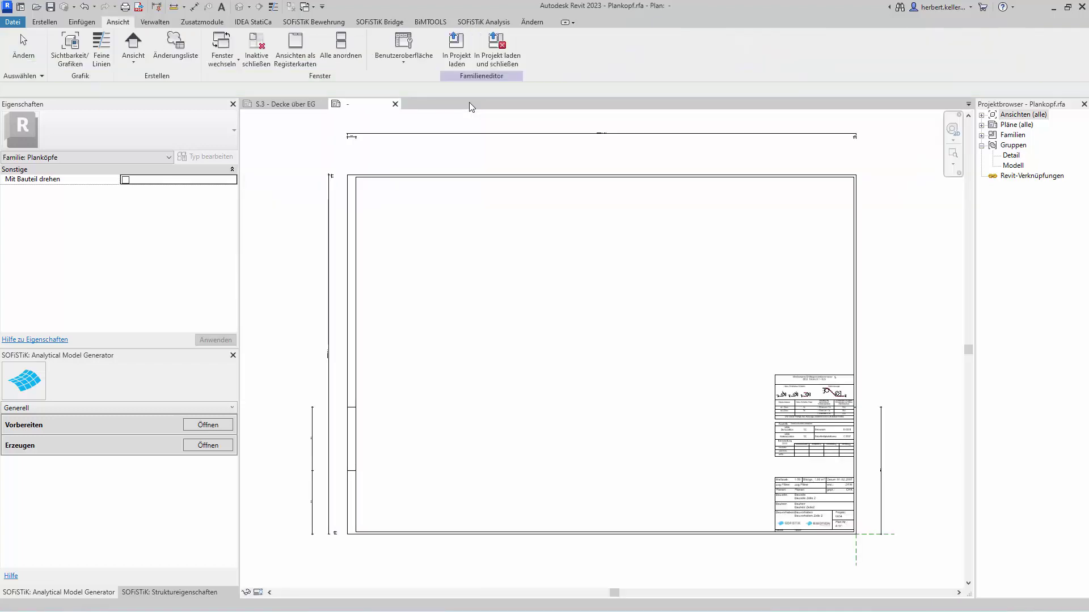
left_click(987, 117)
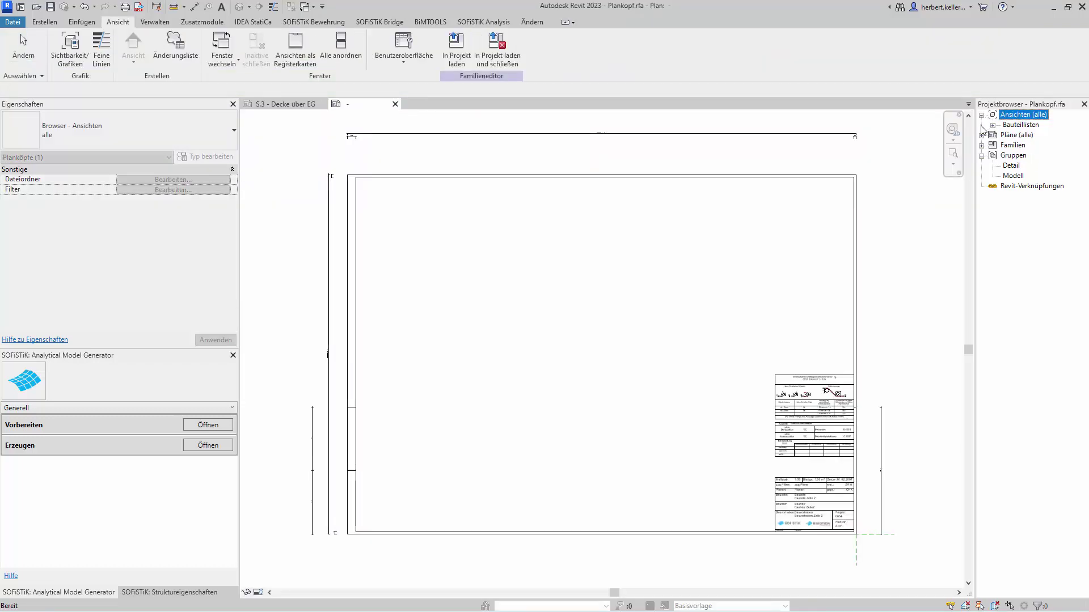
left_click(992, 126)
left_click(1037, 135)
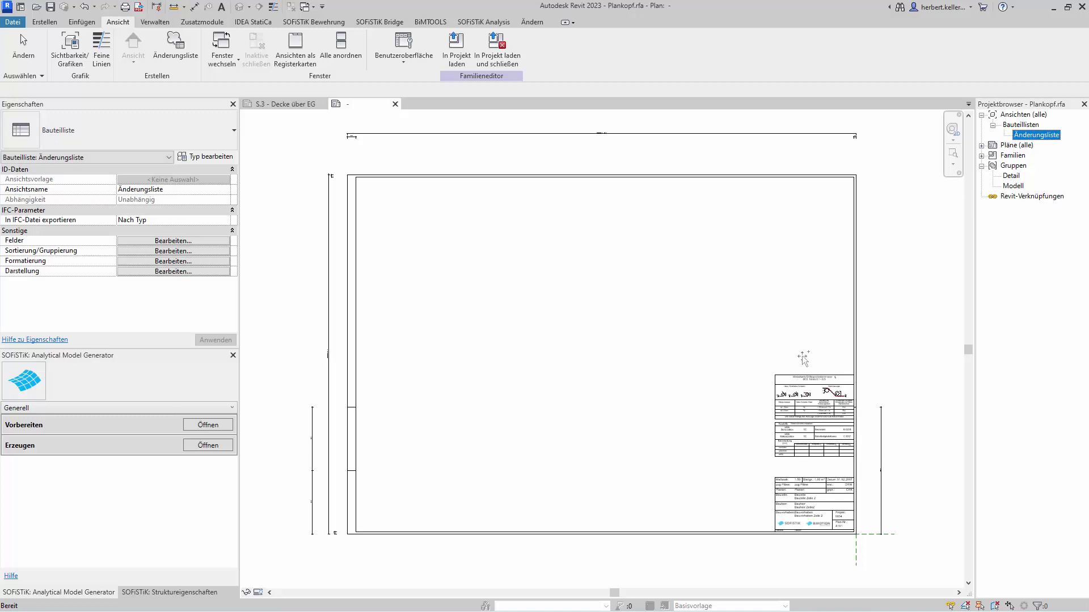
left_click_drag(830, 340, 809, 341)
scroll(816, 344, "up", 1)
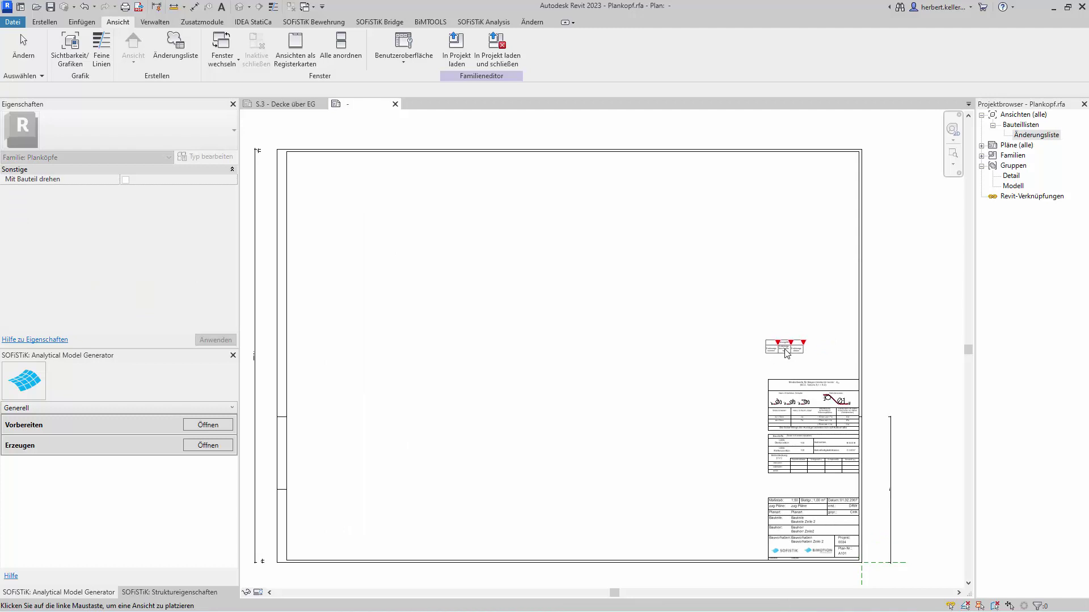
- Drop the Änderungsliste just above the stamp tables and drag its Änderungsbeschreibung column wider
left_click(783, 349)
scroll(809, 366, "up", 3)
scroll(808, 369, "up", 2)
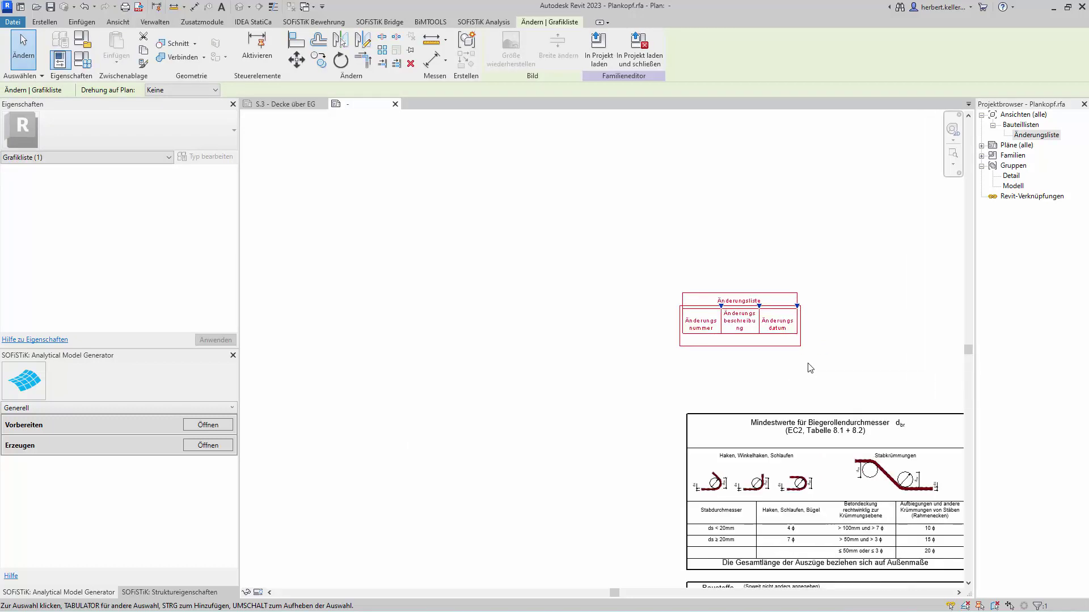
scroll(811, 367, "up", 2)
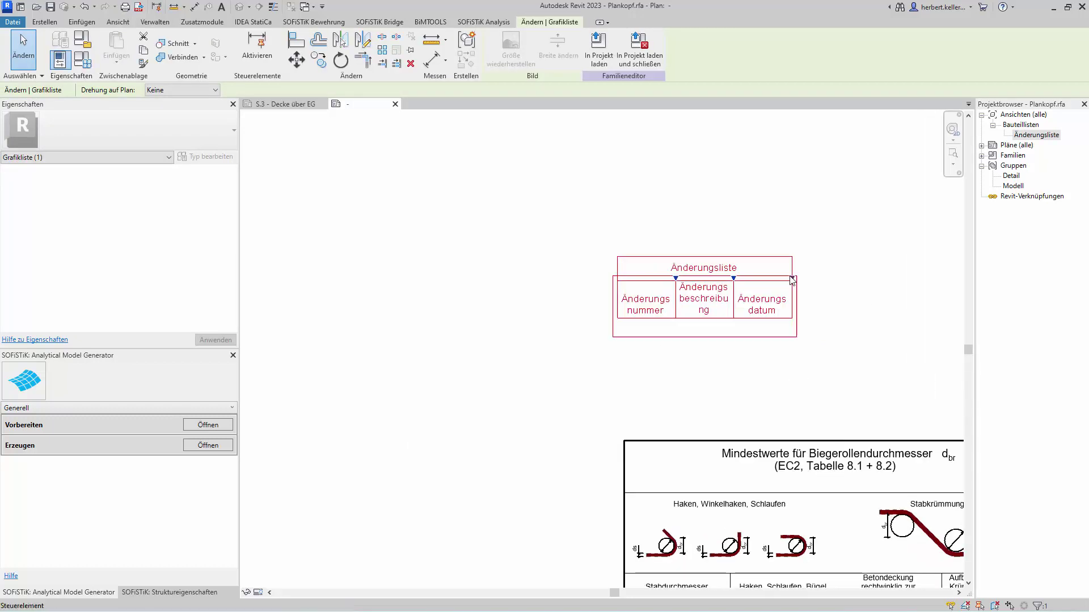
left_click_drag(734, 278, 791, 279)
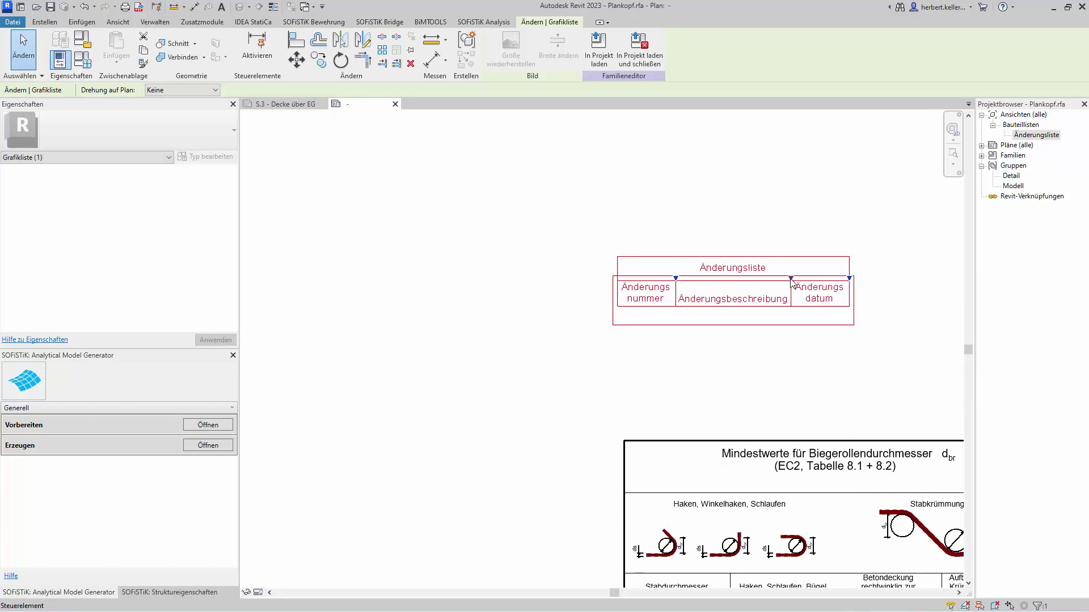
mouse_move(791, 281)
left_mouse_down()
mouse_move(816, 279)
mouse_move(812, 314)
left_mouse_up()
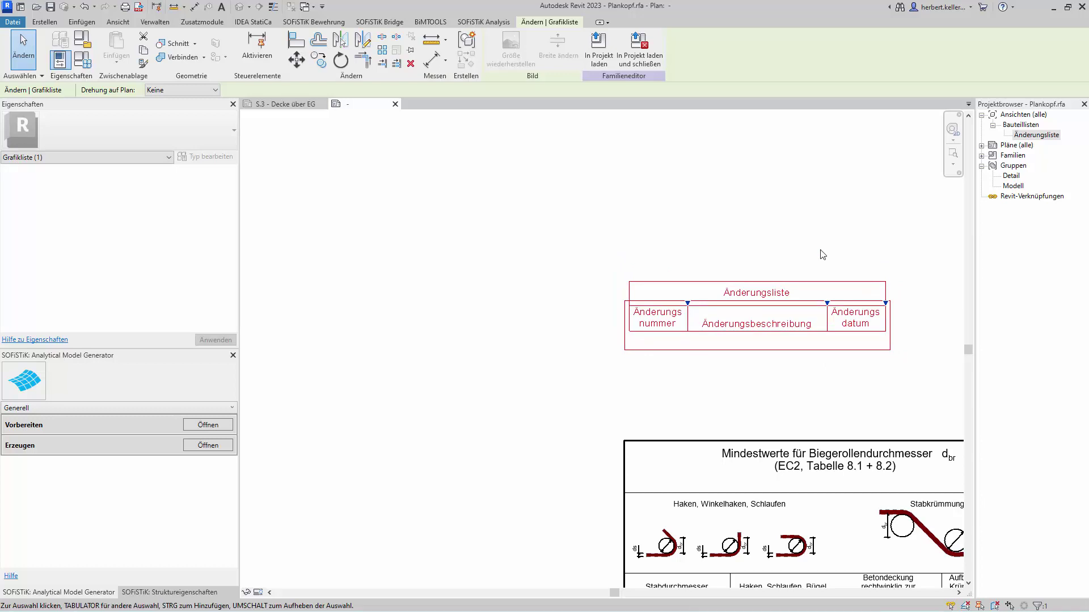
- Save Plankopf.rfa and reload it into the project, overwriting the existing version and parameter values
left_click(640, 57)
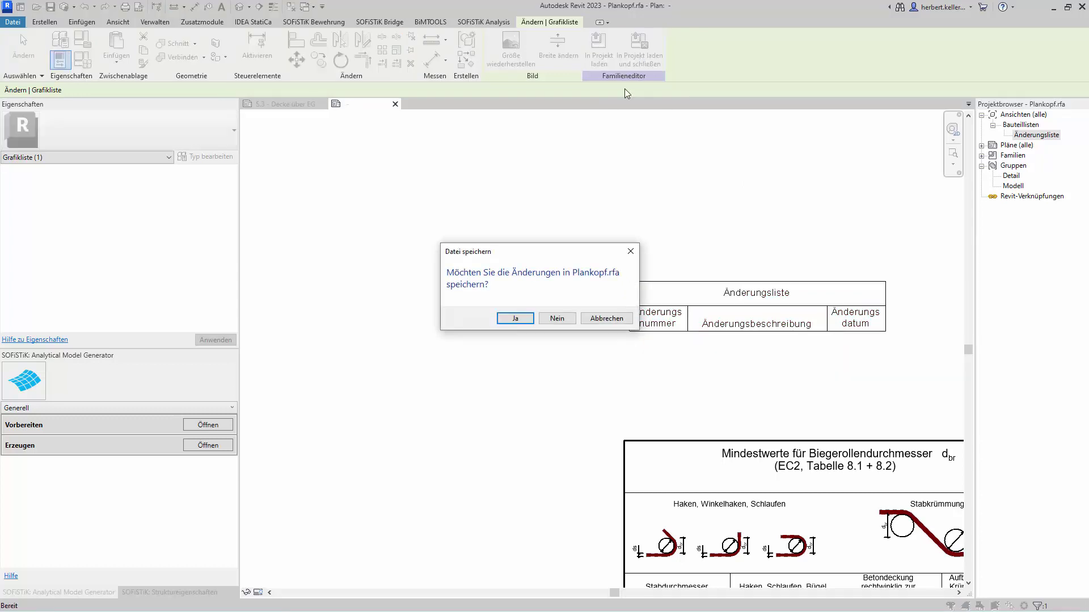
left_click(517, 321)
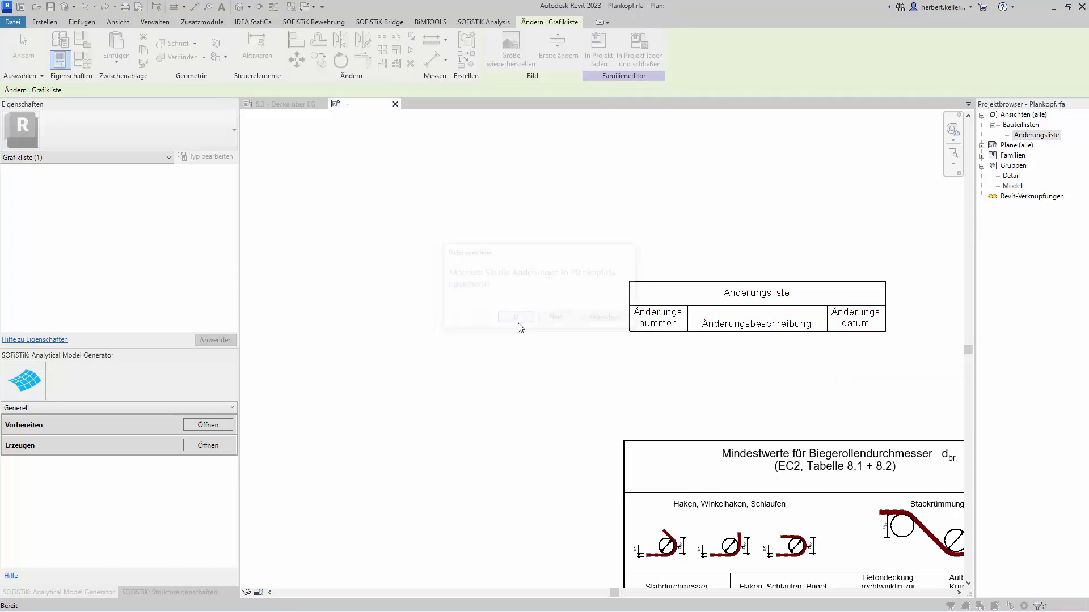
left_click(530, 490)
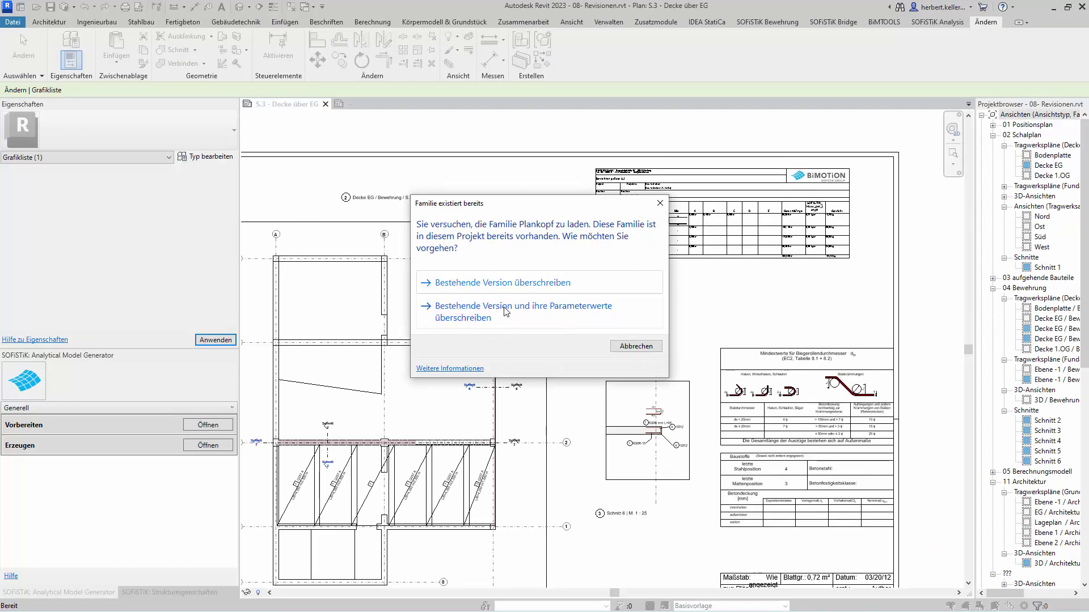
left_click(464, 313)
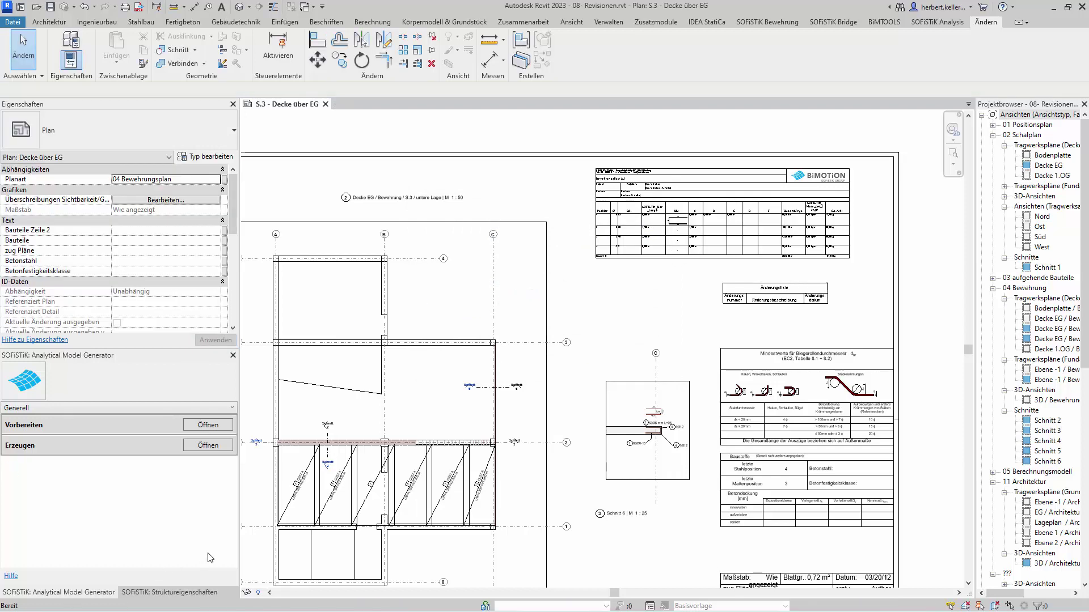
scroll(792, 319, "up", 3)
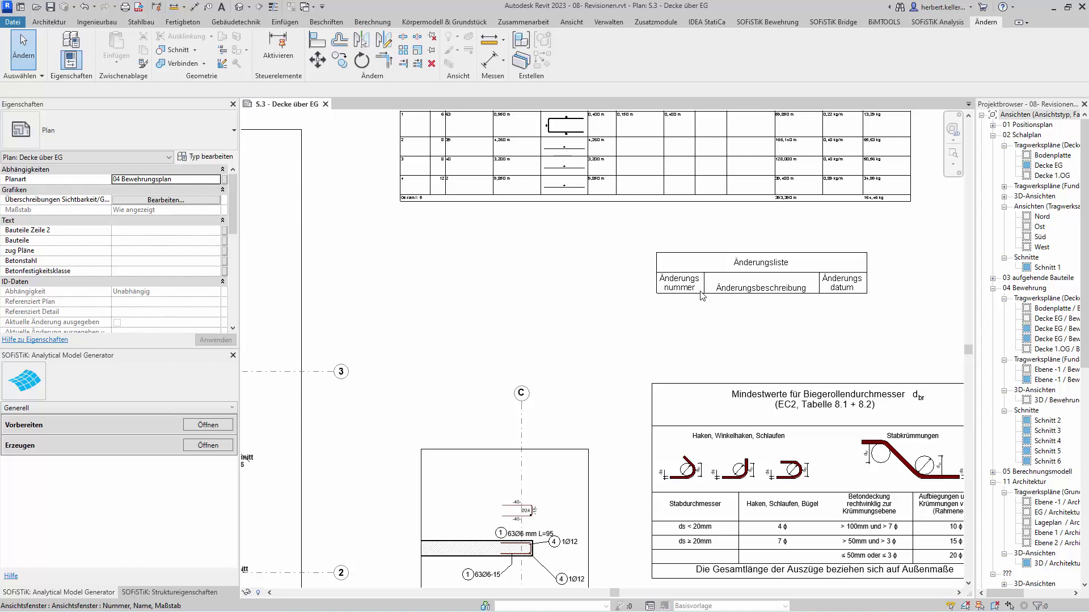
scroll(619, 465, "down", 2)
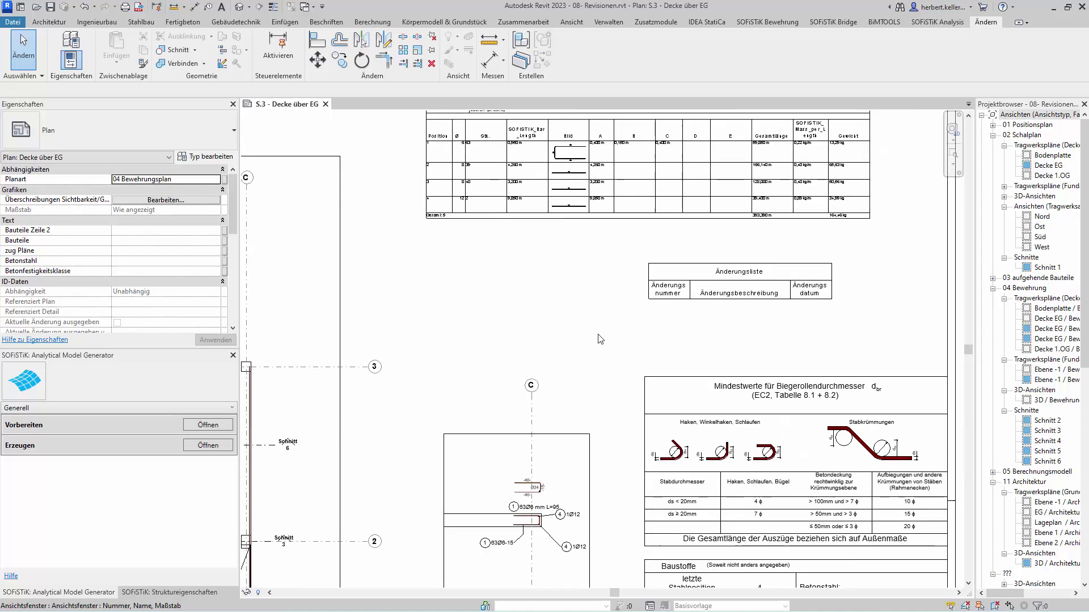
scroll(618, 502, "up", 1)
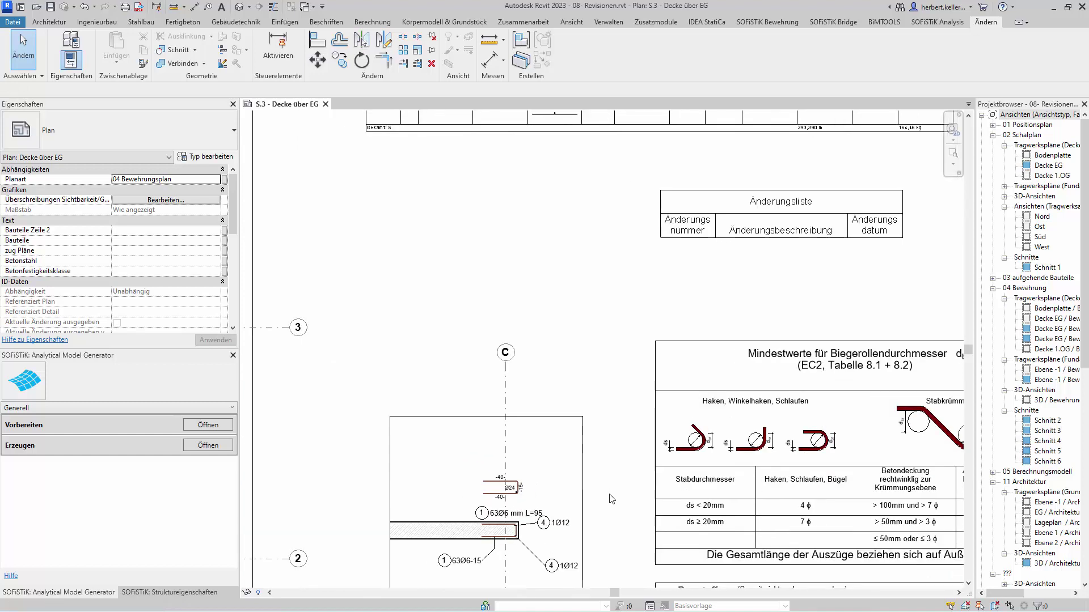
scroll(505, 519, "up", 2)
scroll(507, 510, "up", 3)
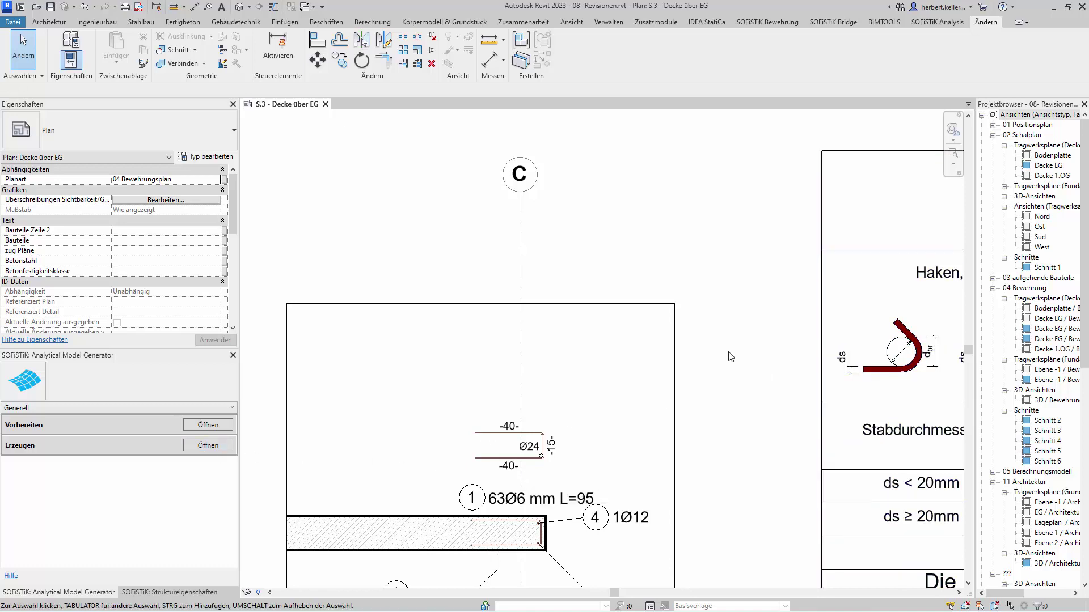
key("z")
key("f")
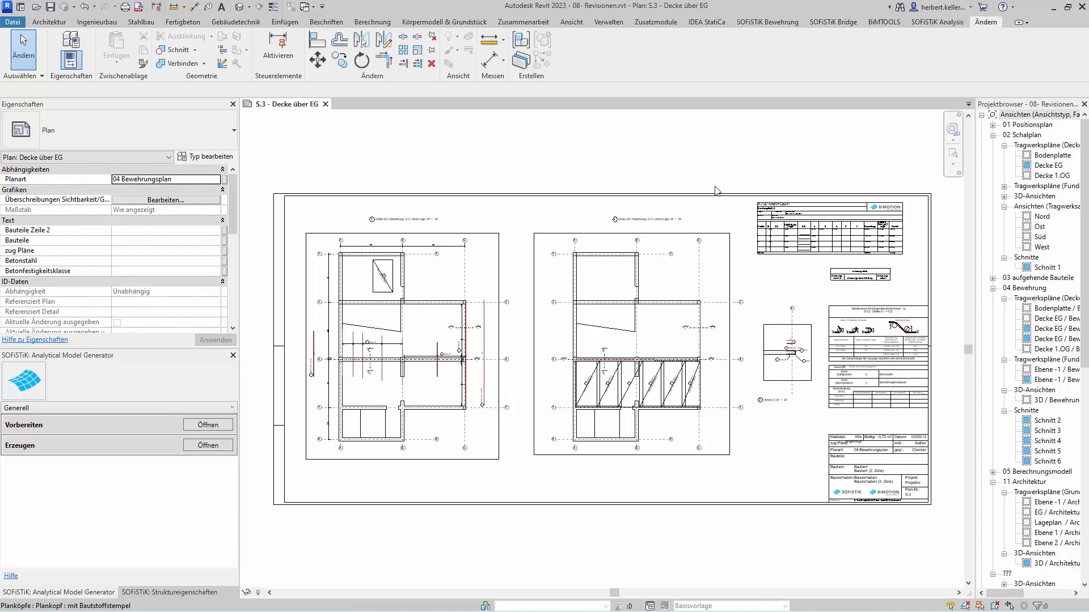
key("Escape")
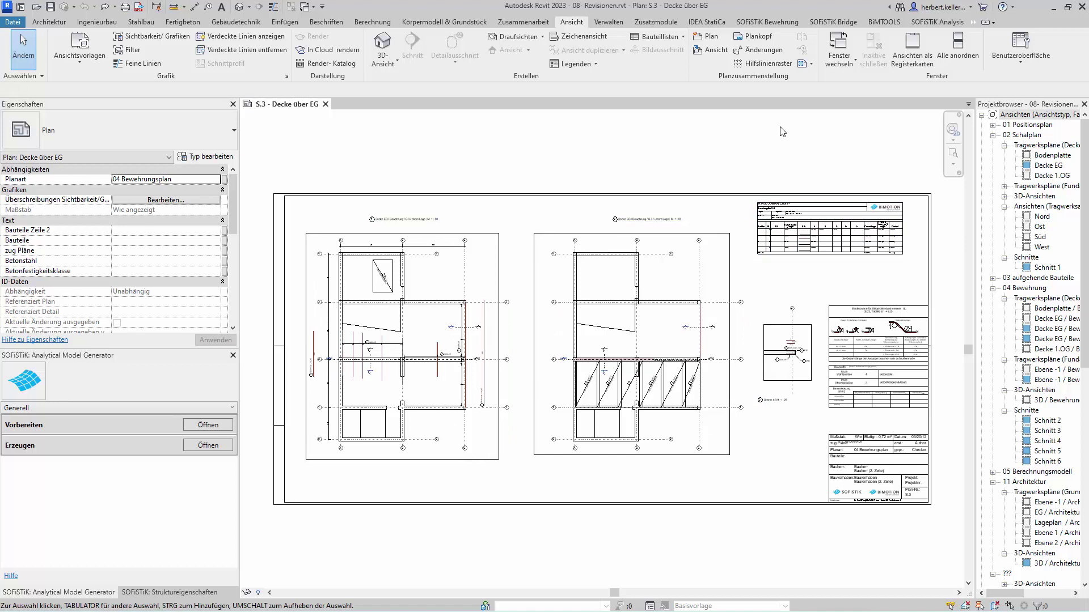
- Save the project 08- Revisionen.rvt when the save reminder appears
left_click(764, 24)
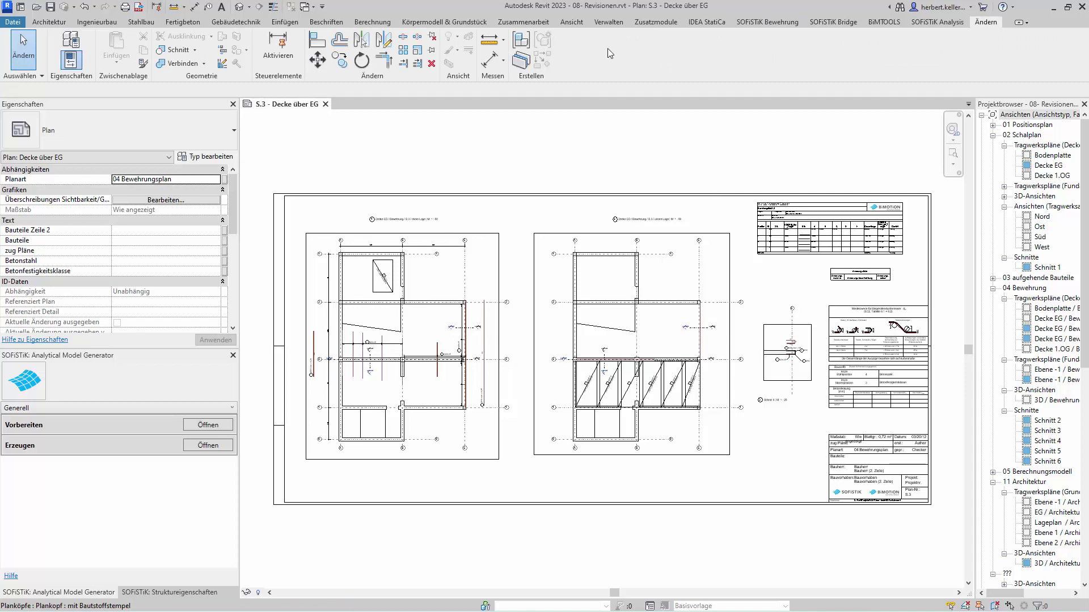
left_click(573, 21)
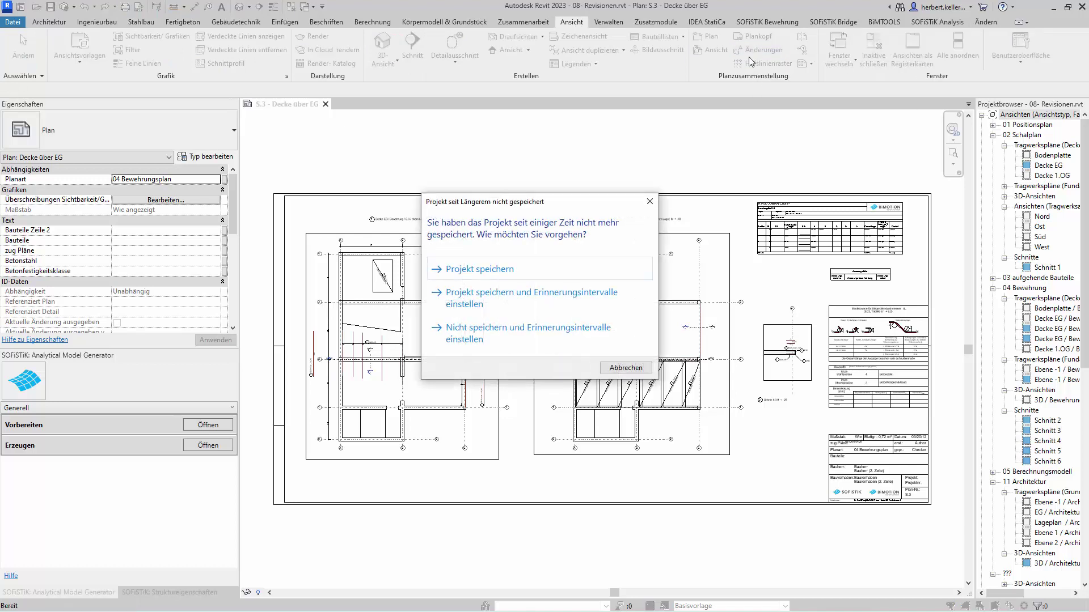
left_click(562, 267)
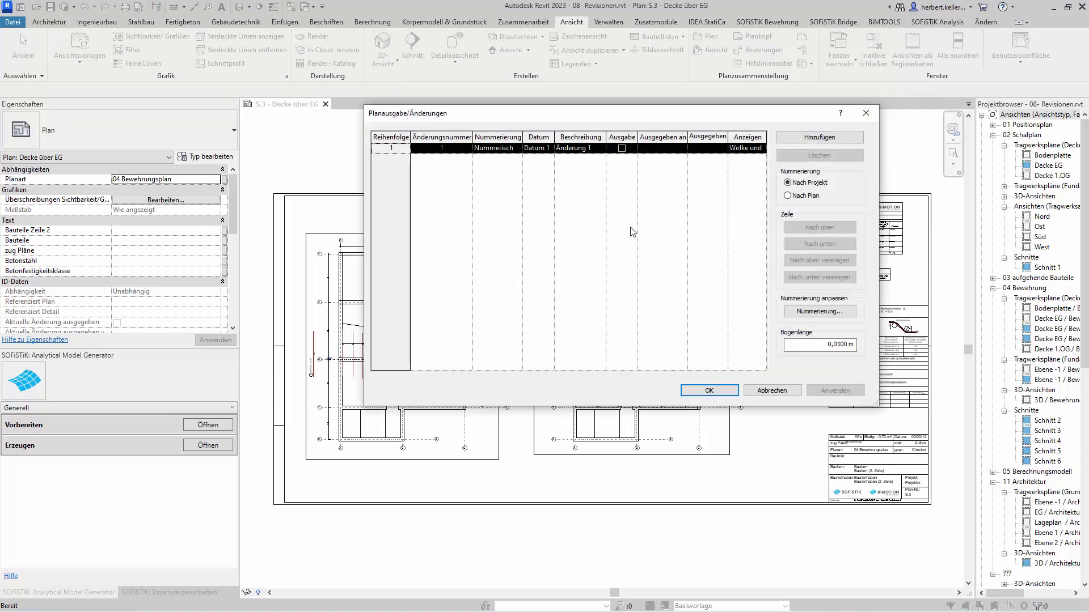
- Number revisions Nach Plan, make revision 1 Alphanumerisch, and trim its description to Änderung
left_click(788, 195)
left_click(571, 339)
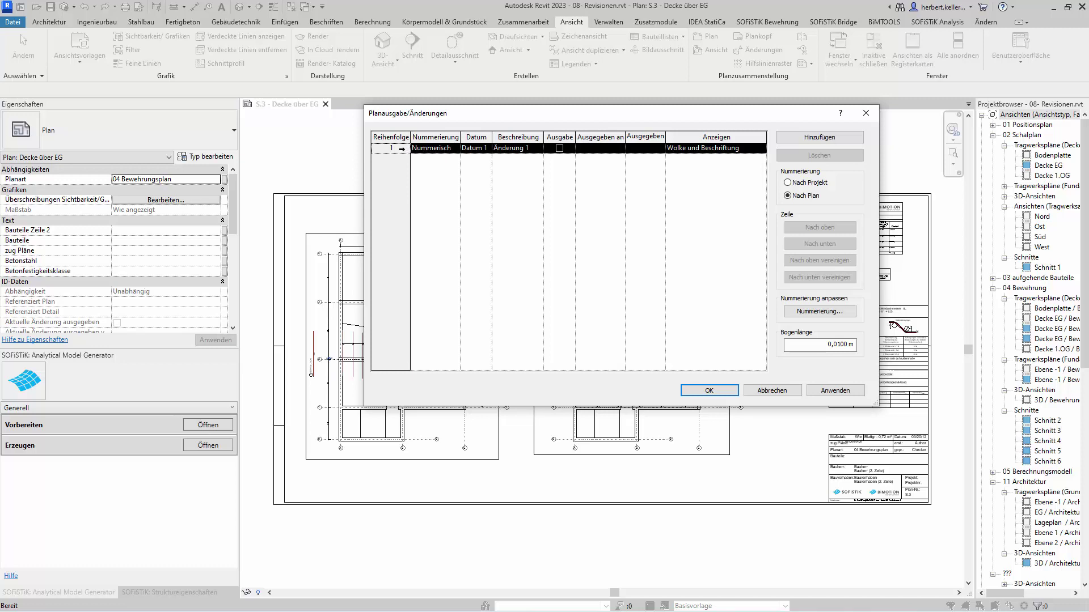
left_click(453, 149)
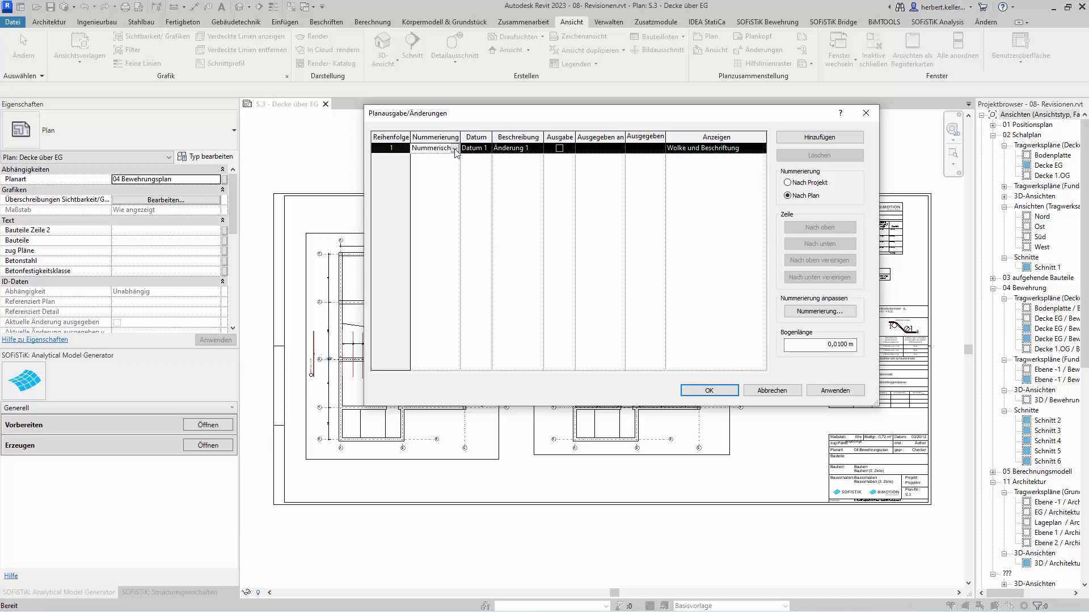
left_click(454, 149)
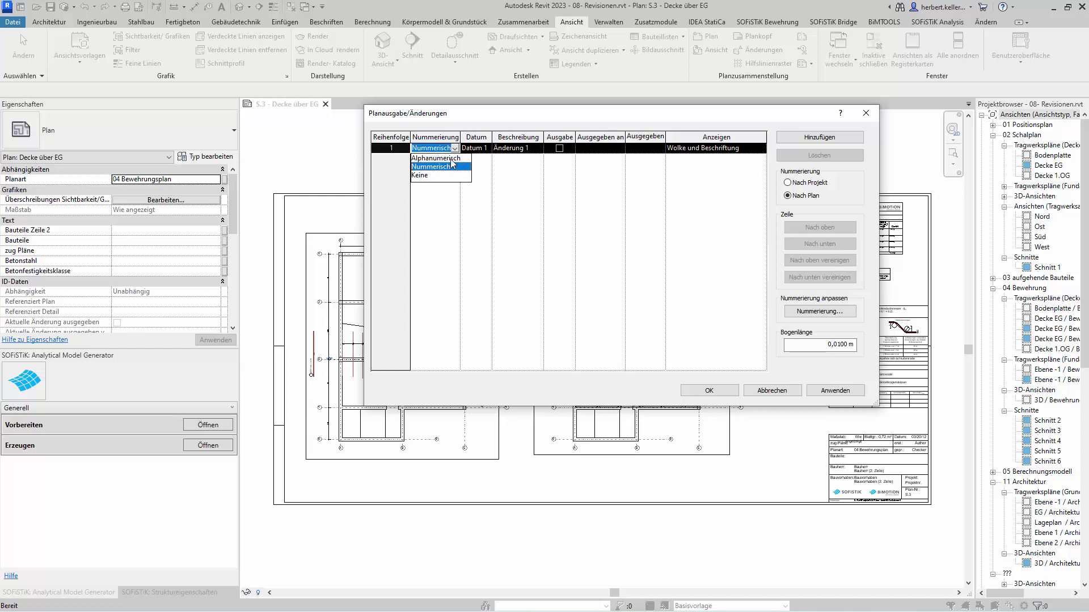
left_click(436, 158)
left_click(476, 148)
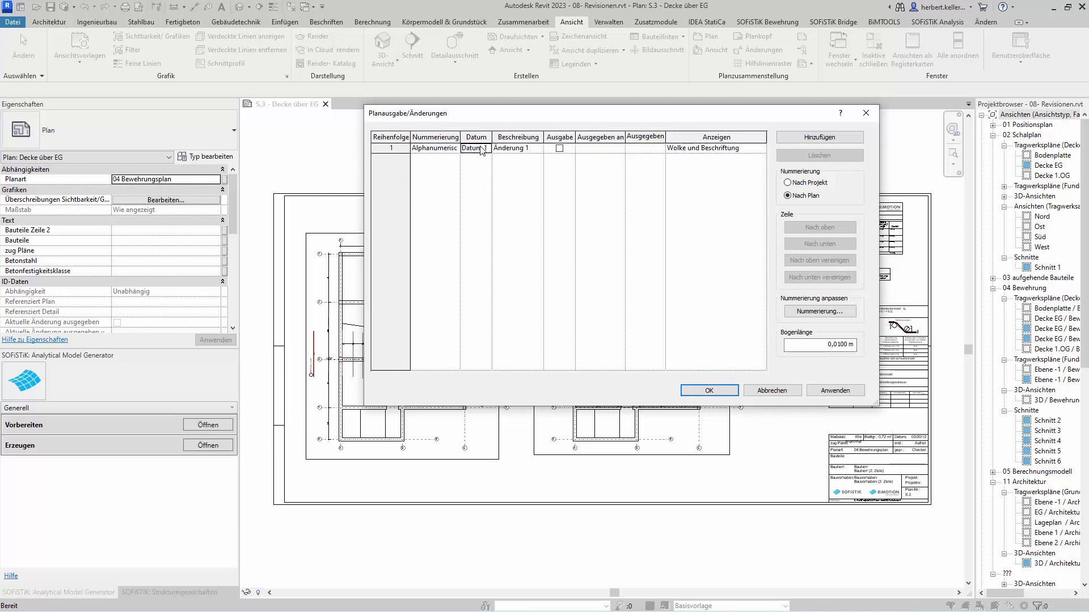
left_click(535, 148)
key("BackSpace")
key("BackSpace")
- Tick Ausgabe for revision 1 and add revision 2: 25.01.23, Längenänderung Pos.1
left_click(560, 148)
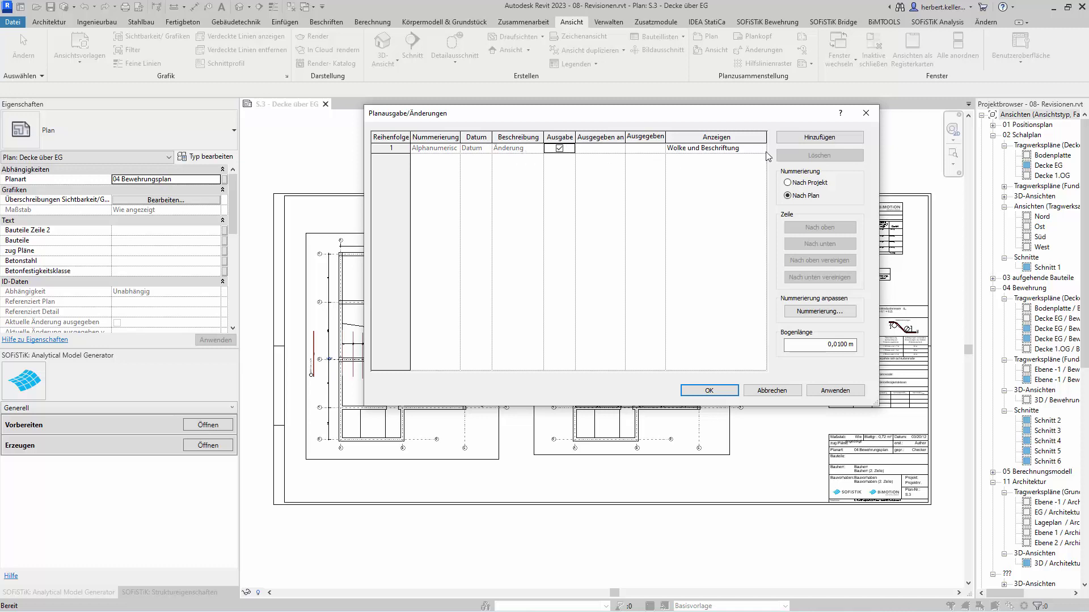
left_click(799, 139)
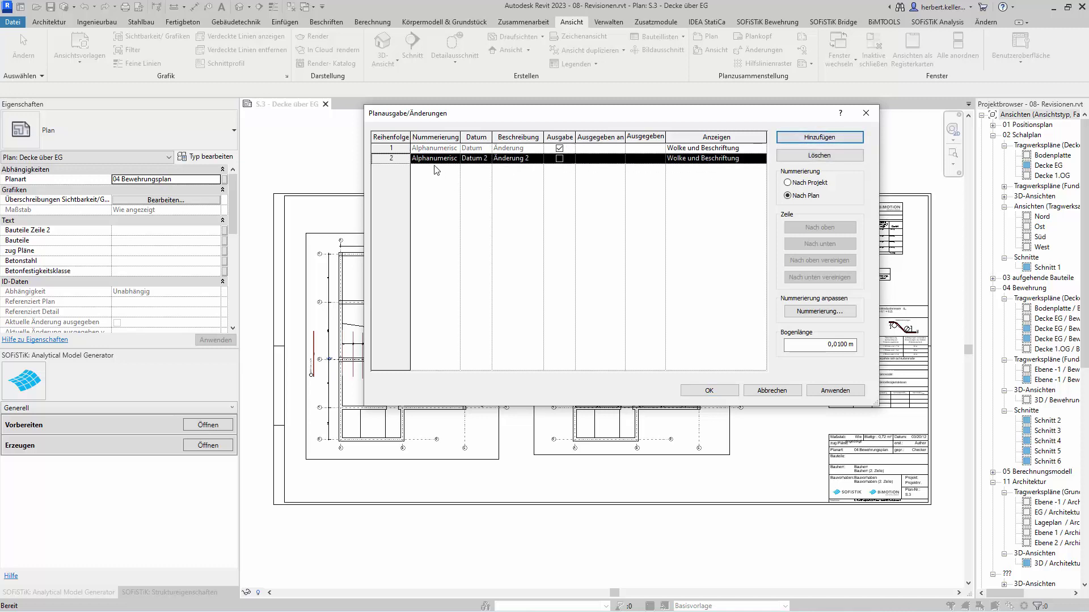
left_click(487, 160)
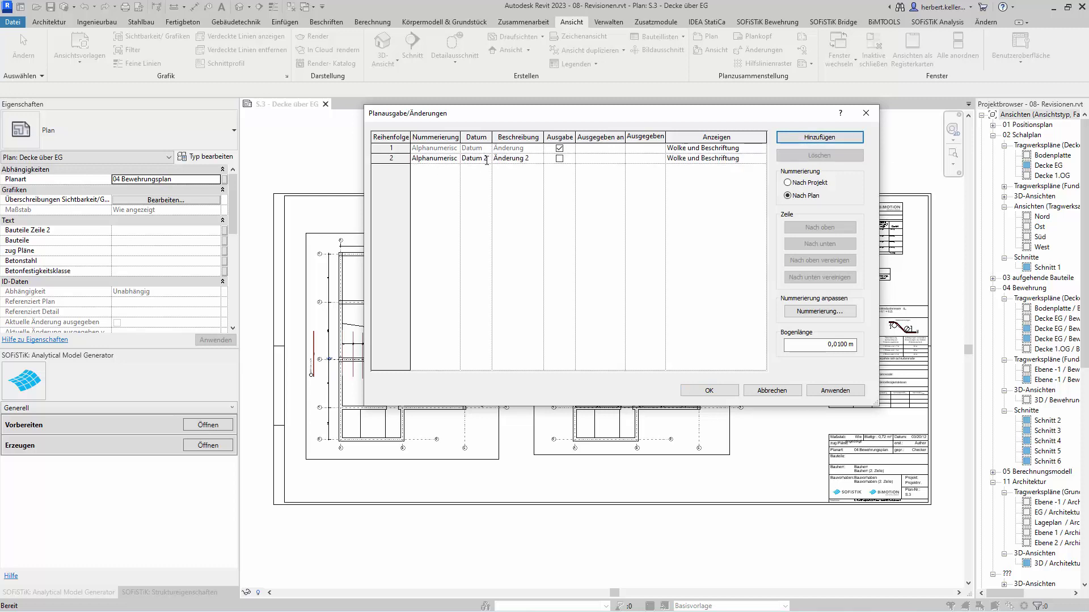
left_click(490, 161)
type("25.01.")
type("23")
key("Tab")
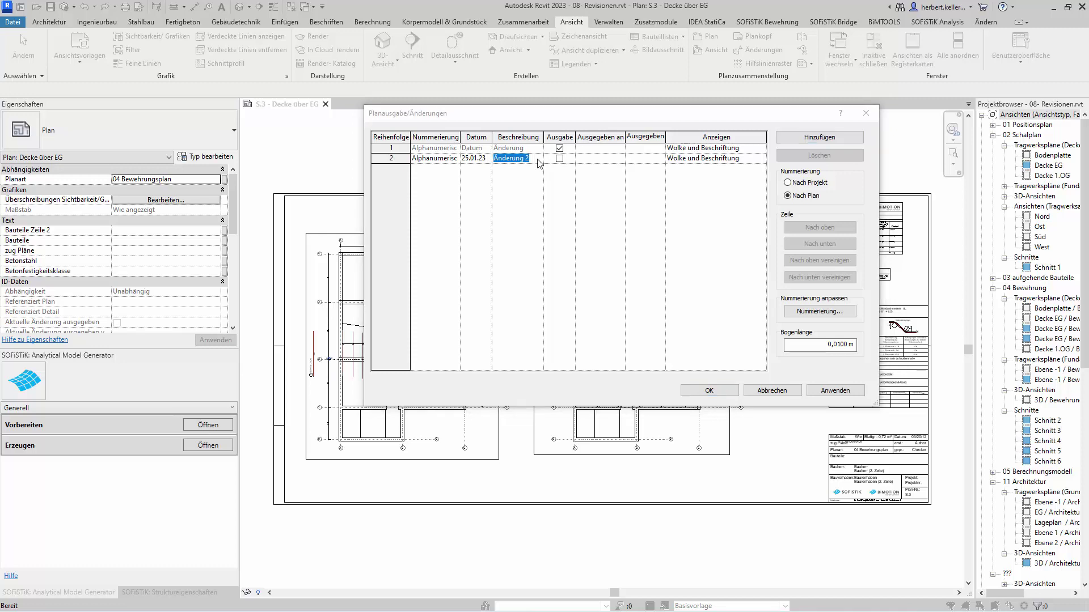
type("Längenä")
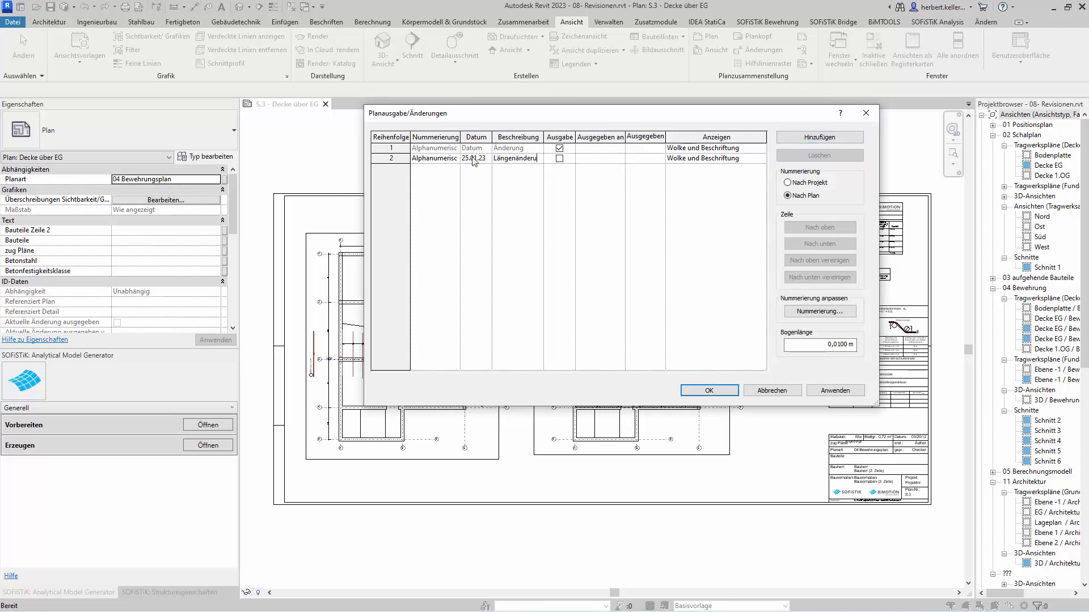
type("ng Pos.")
type("1")
left_click_drag(687, 115, 638, 116)
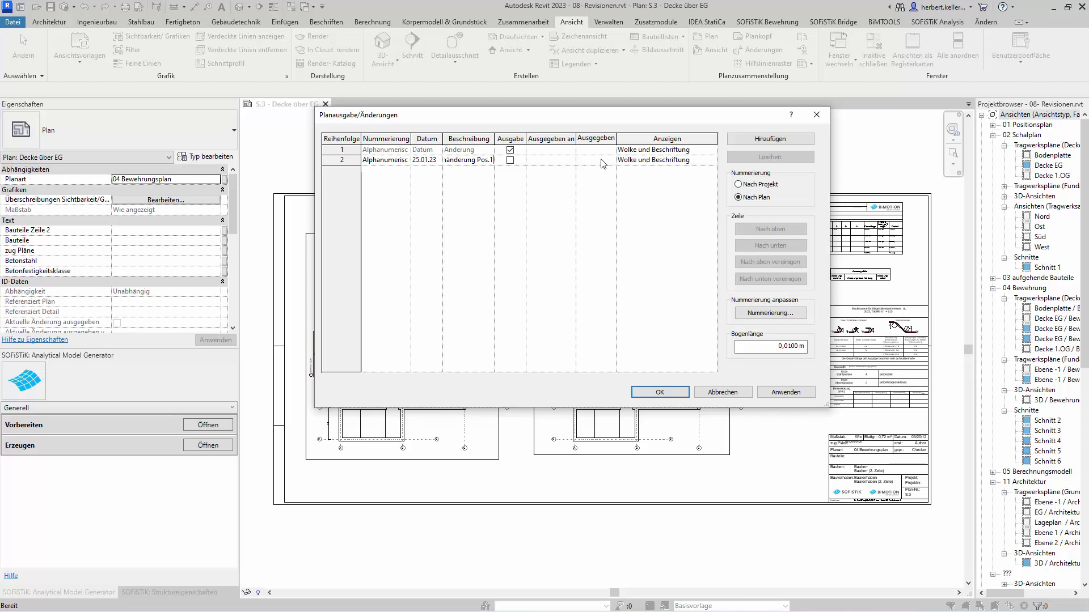
- Accept the revision settings and zoom and pan sheet S.3 onto the Schnitt 6 detail
left_click(661, 392)
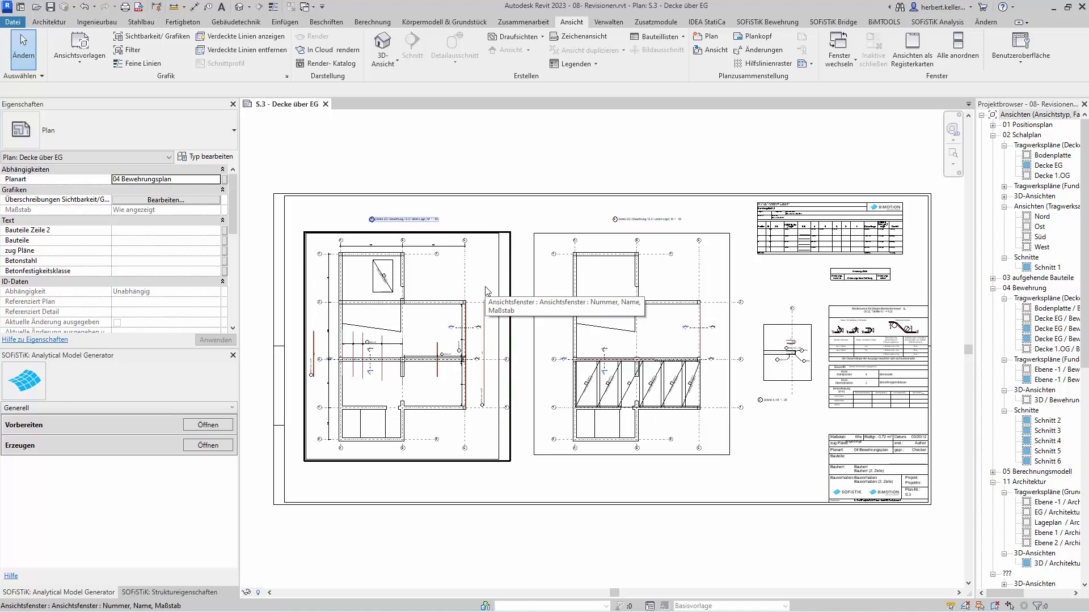
scroll(823, 380, "up", 2)
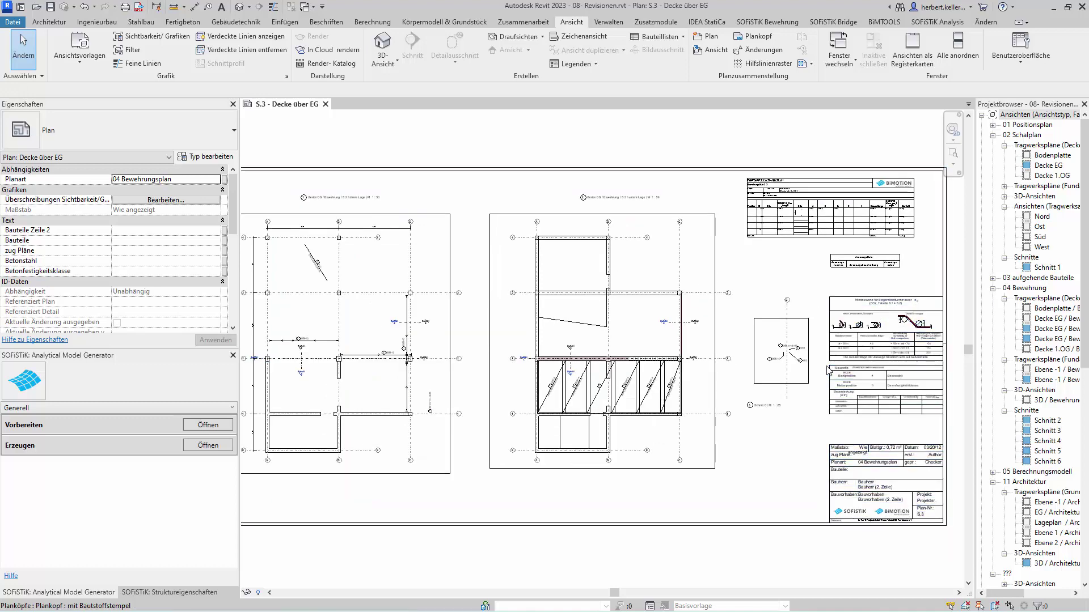
scroll(822, 380, "up", 1)
scroll(823, 379, "up", 3)
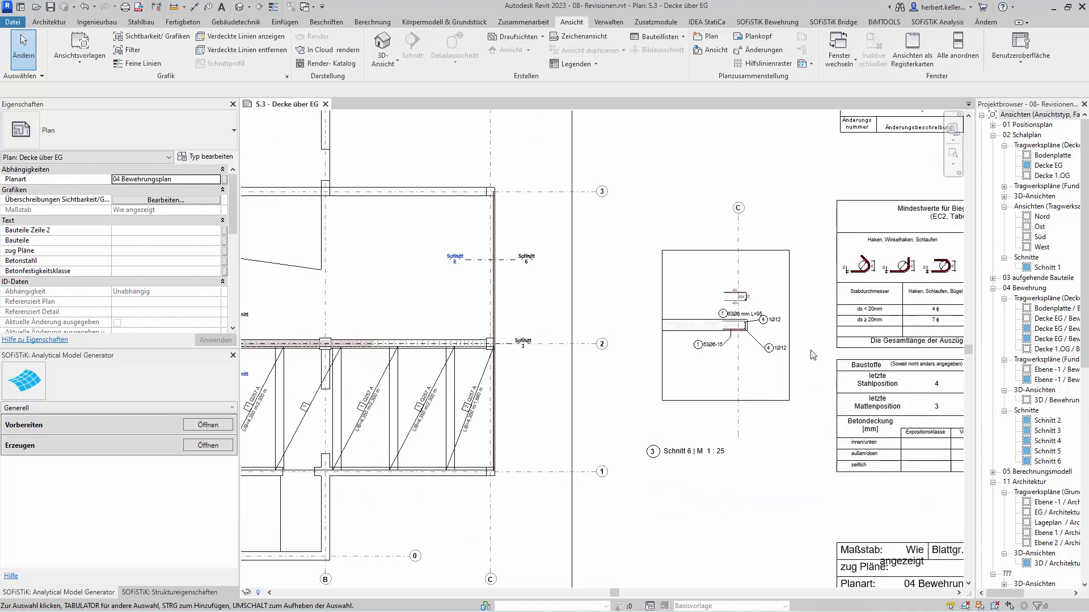
mouse_move(823, 379)
middle_mouse_down()
mouse_move(745, 419)
mouse_move(698, 385)
middle_mouse_up()
scroll(746, 386, "up", 1)
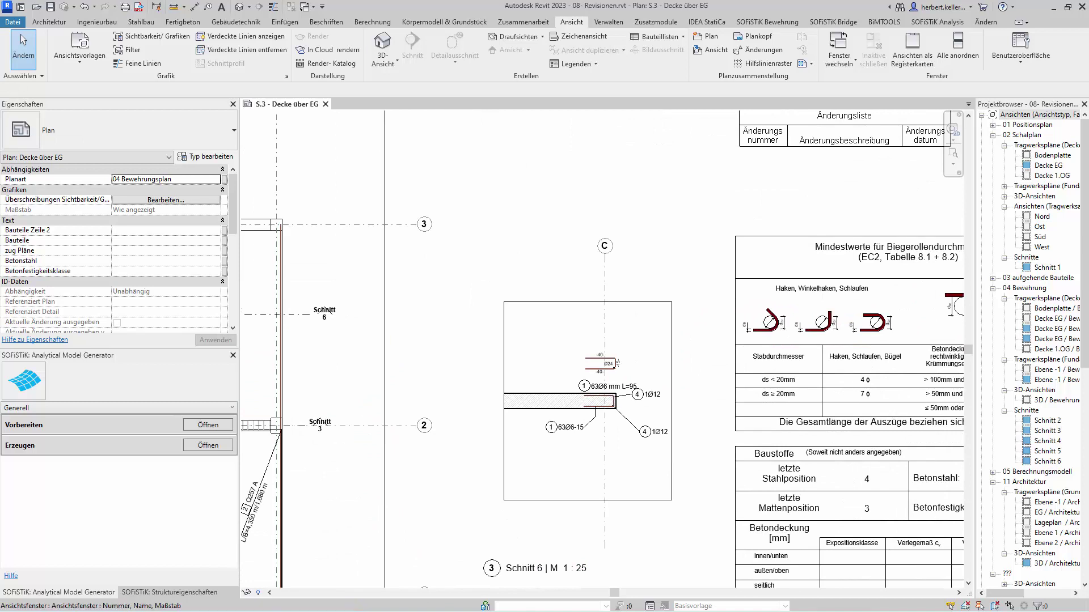
left_click(326, 22)
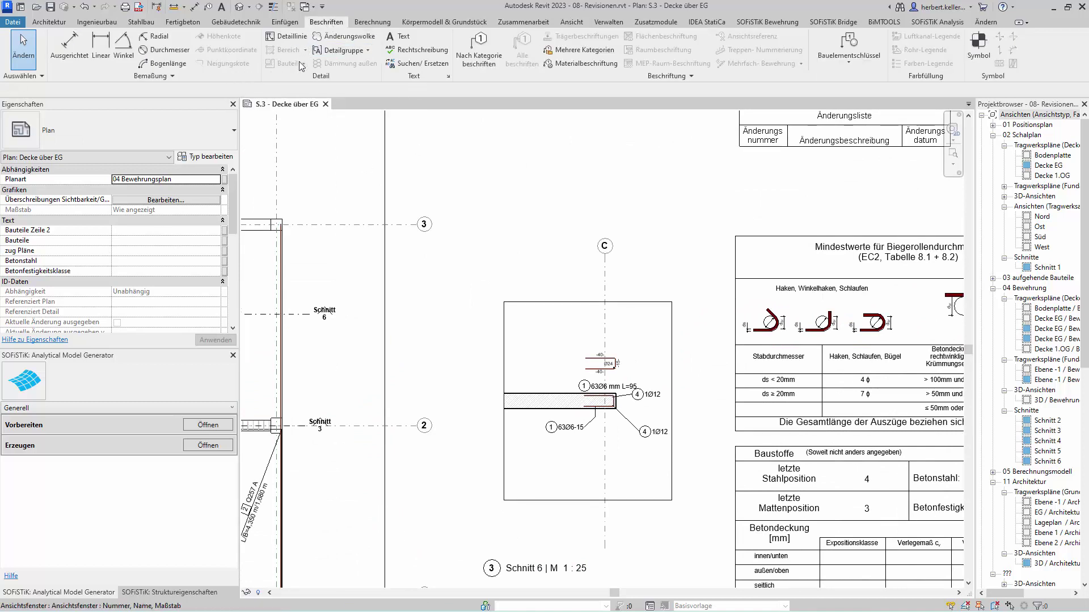
- Draw a rectangular revision cloud around the Schnitt 6 detail, finish it, and select it
left_click(344, 37)
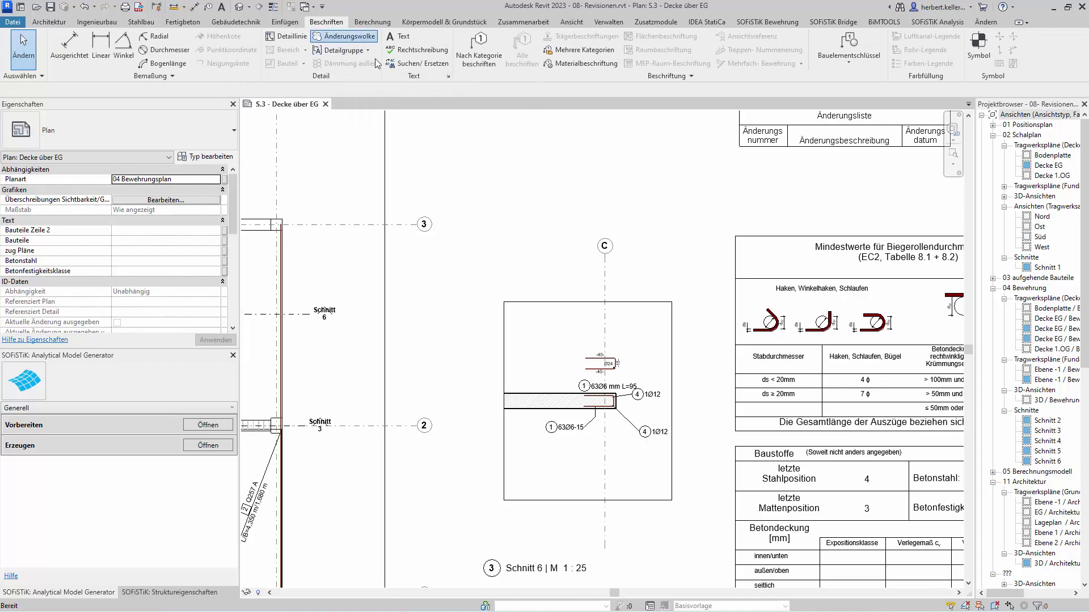
left_click(489, 305)
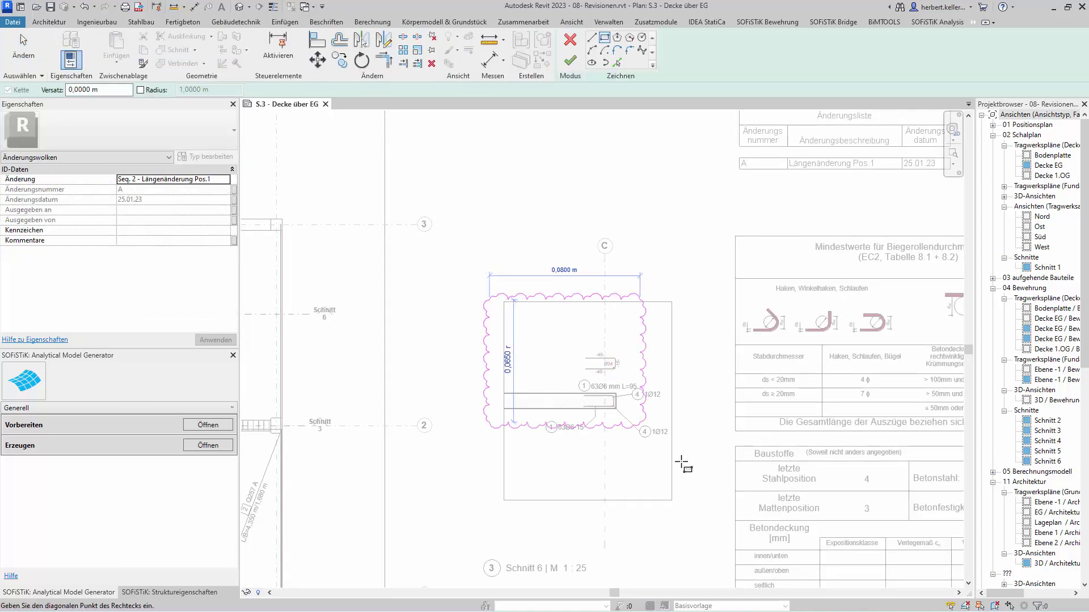
left_click(686, 505)
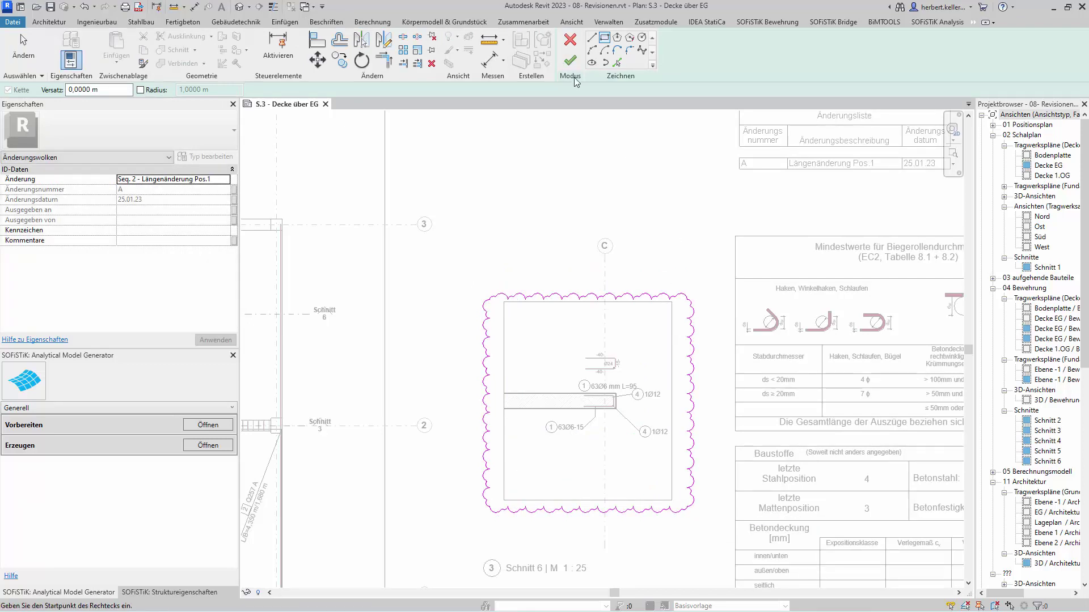
left_click(570, 60)
key("Escape")
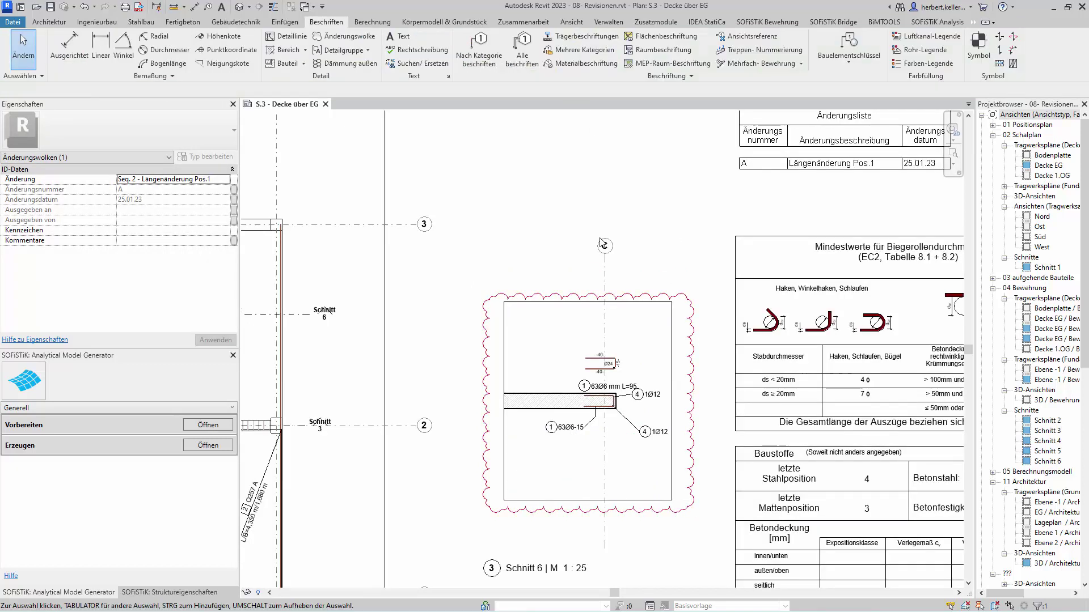
key("Escape")
left_click(569, 299)
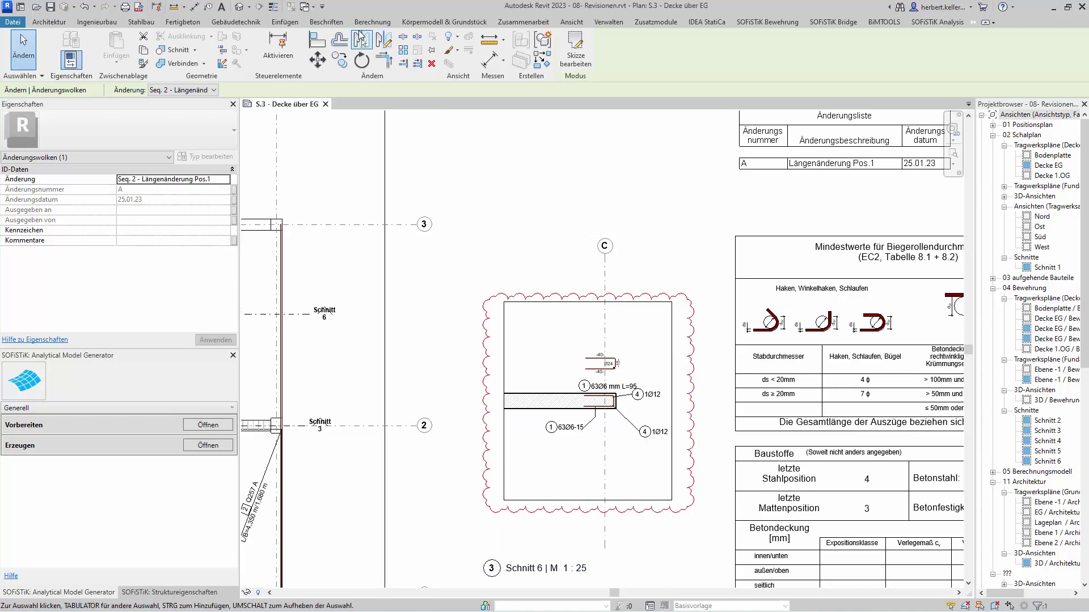
- Tag the revision cloud by category, placing the tag just below the cloud
left_click(330, 25)
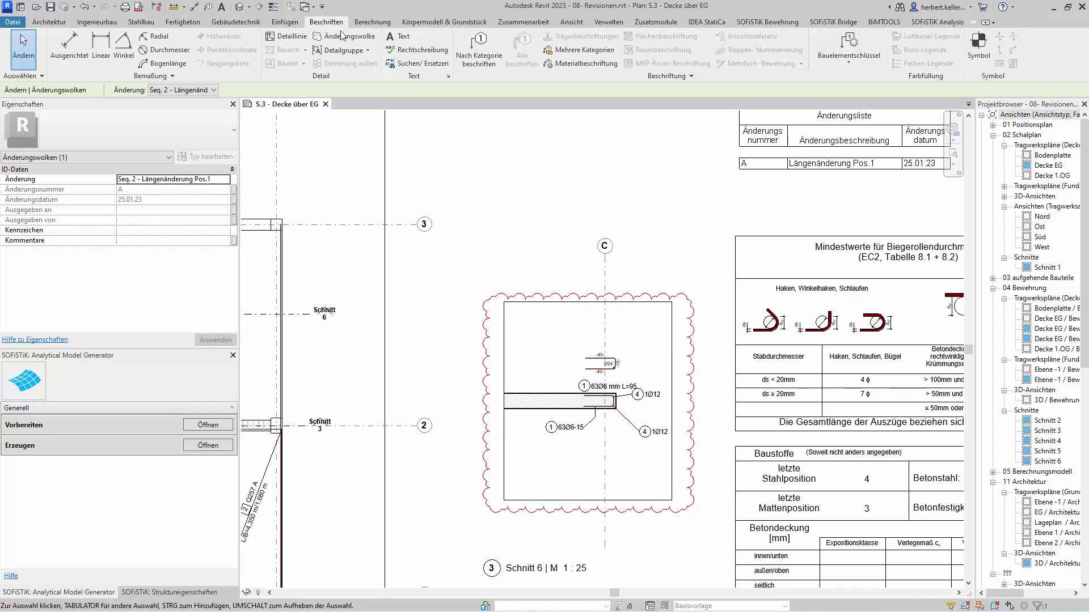
left_click(480, 49)
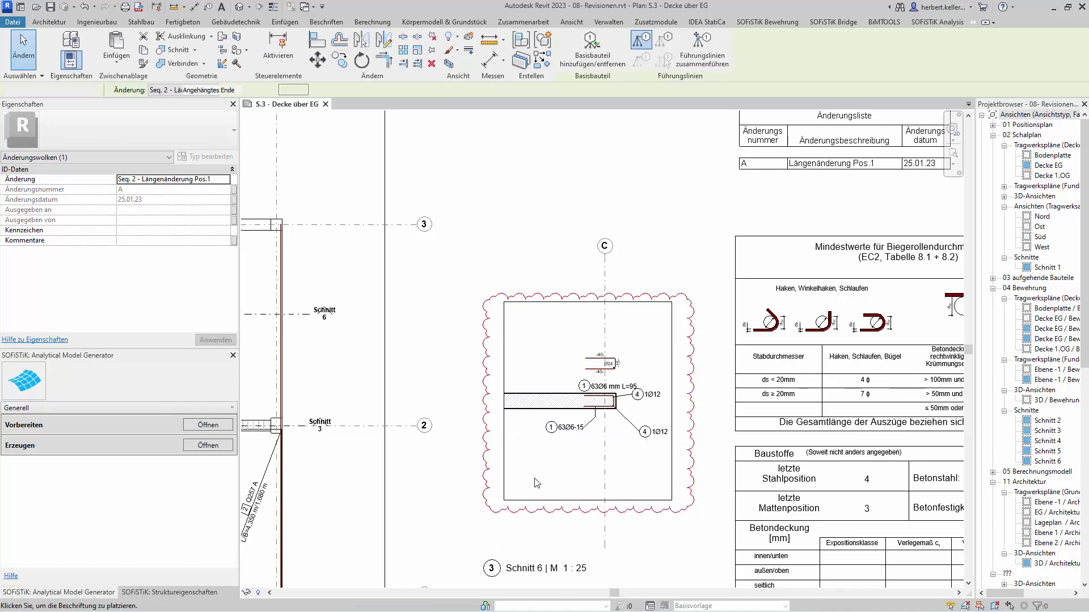
left_click(555, 511)
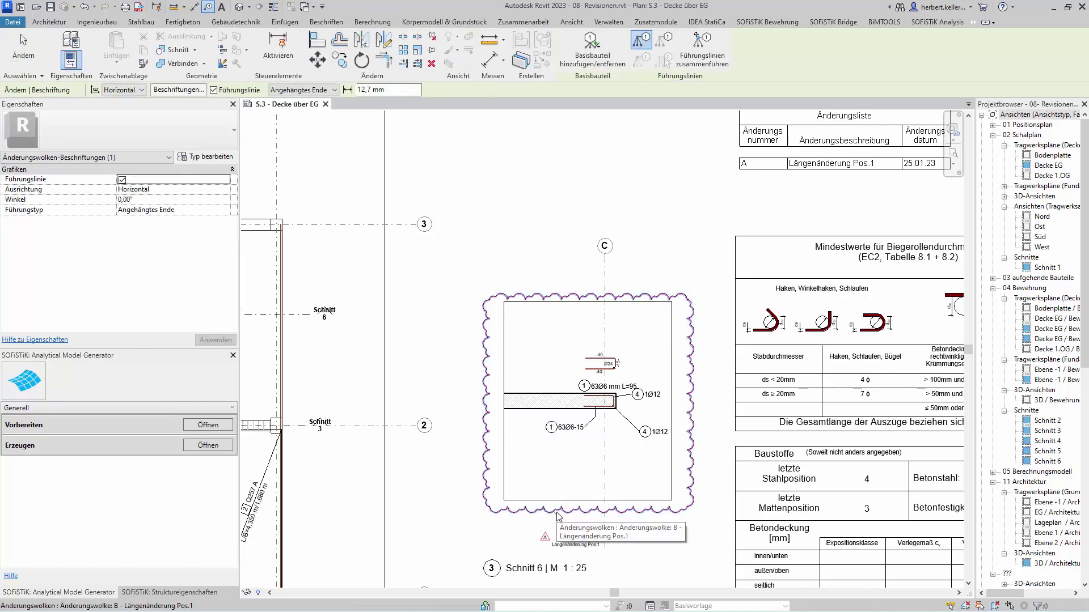
left_click(557, 518)
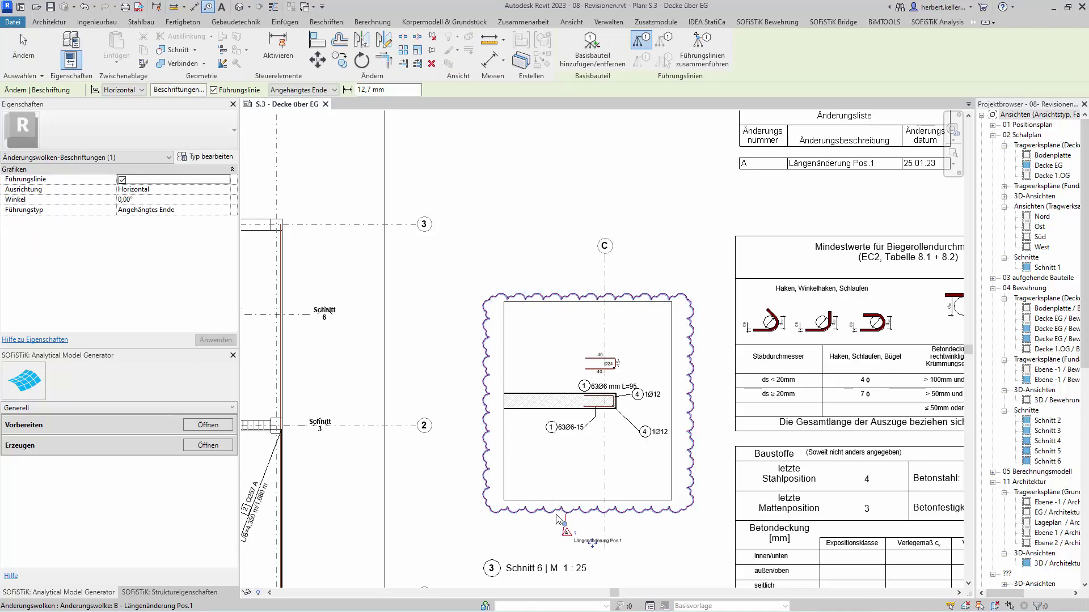
scroll(551, 547, "up", 2)
scroll(553, 547, "up", 2)
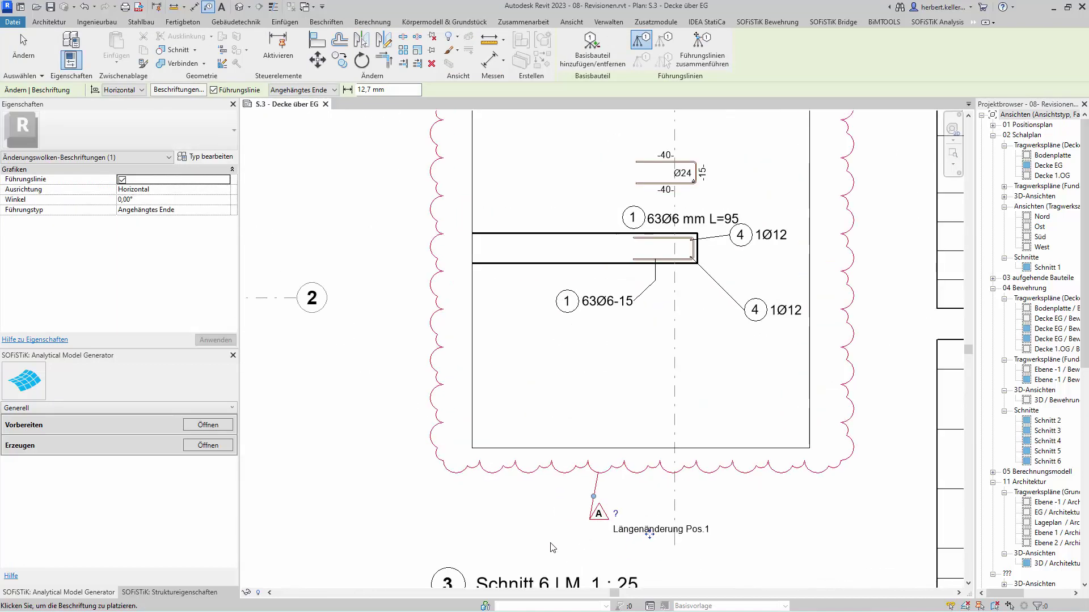
left_click(595, 513)
key("Escape")
- Switch the revision cloud tag to the IND type, then zoom to fit the sheet (ZF)
left_click(632, 533)
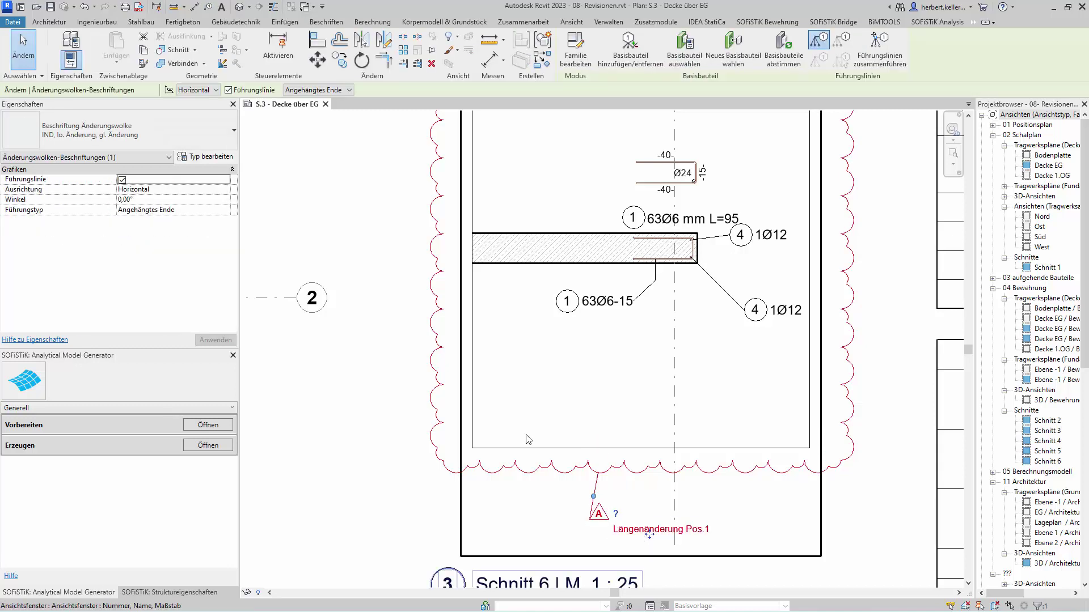
left_click(235, 131)
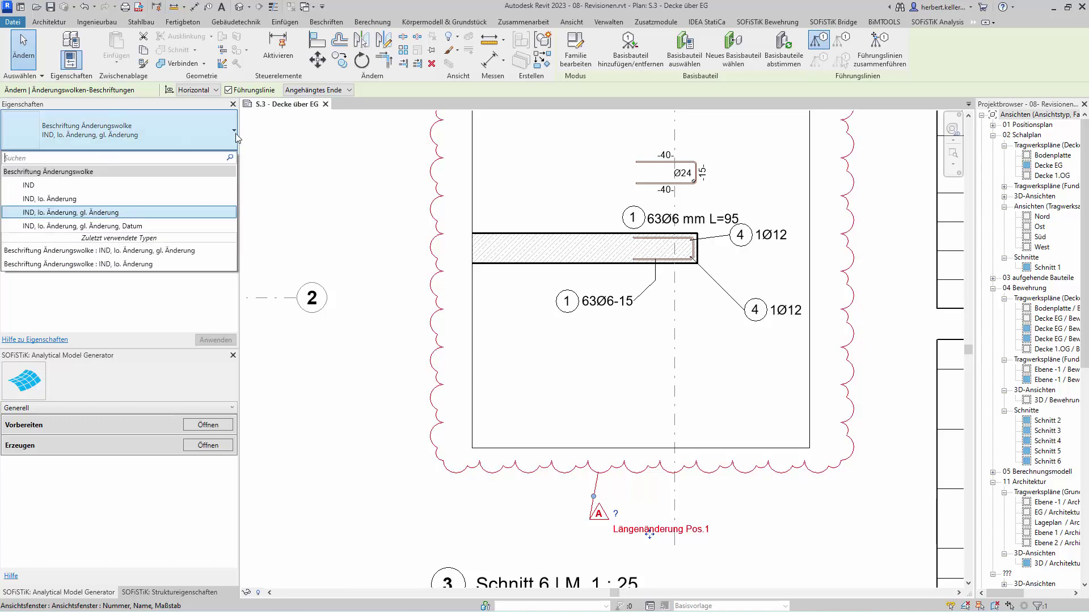
left_click(45, 191)
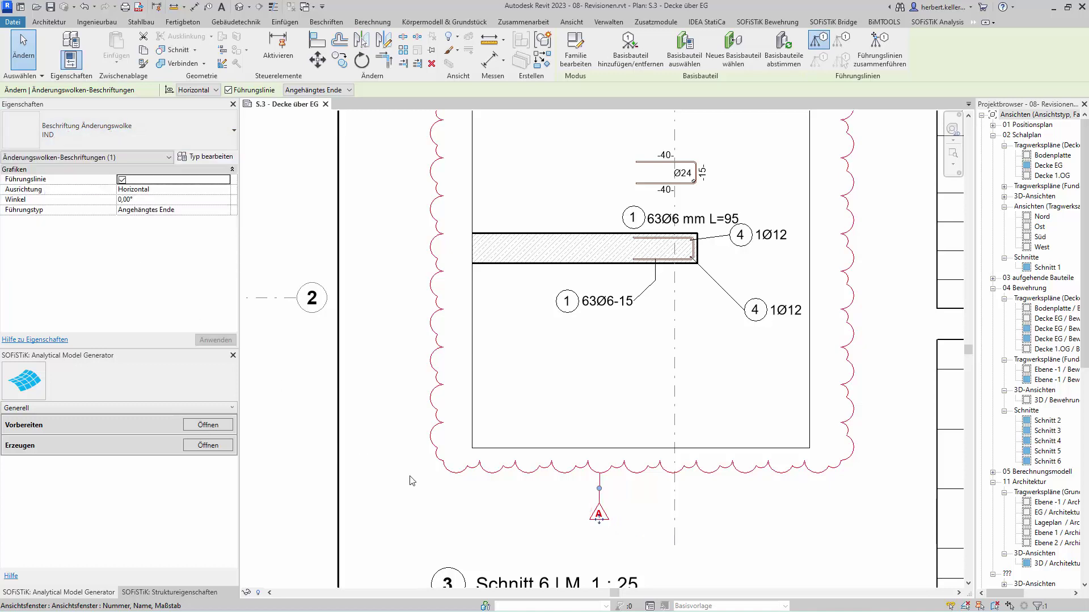
left_click(709, 517)
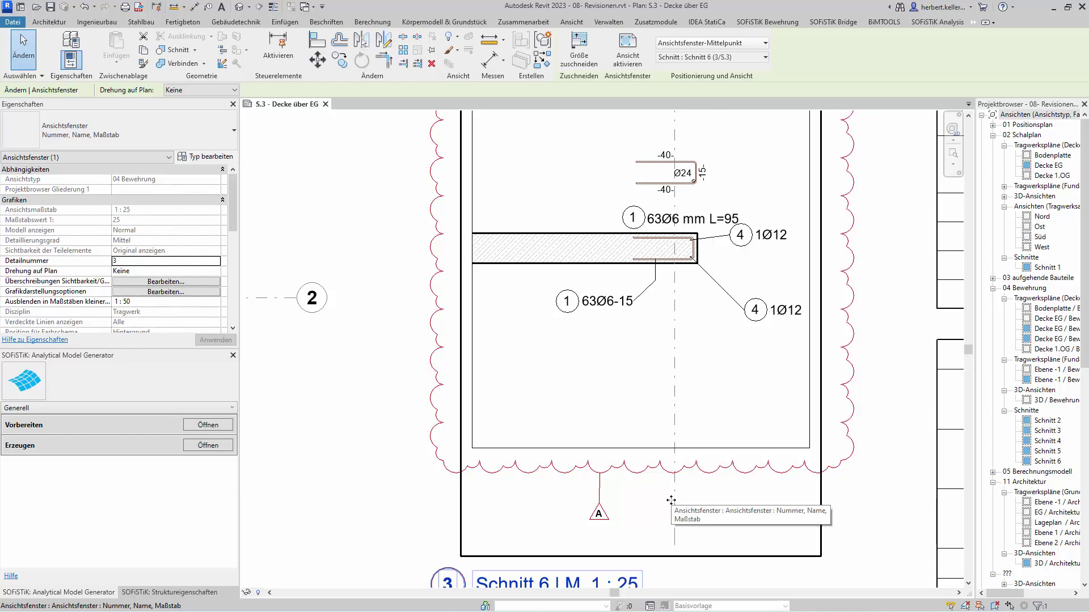
scroll(671, 500, "down", 2)
scroll(692, 477, "down", 2)
scroll(717, 447, "down", 1)
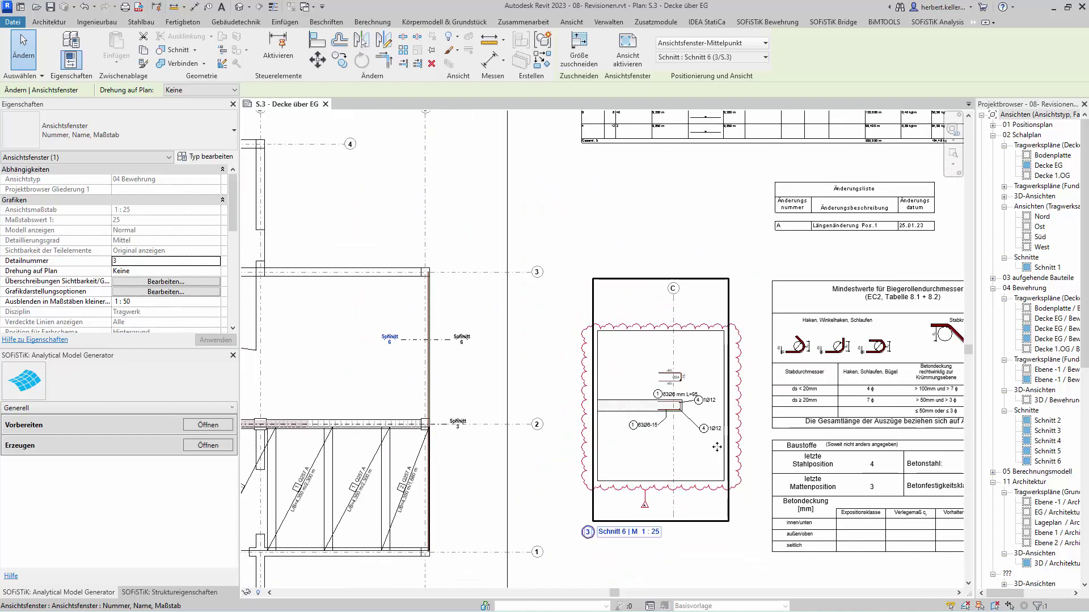
scroll(711, 341, "up", 2)
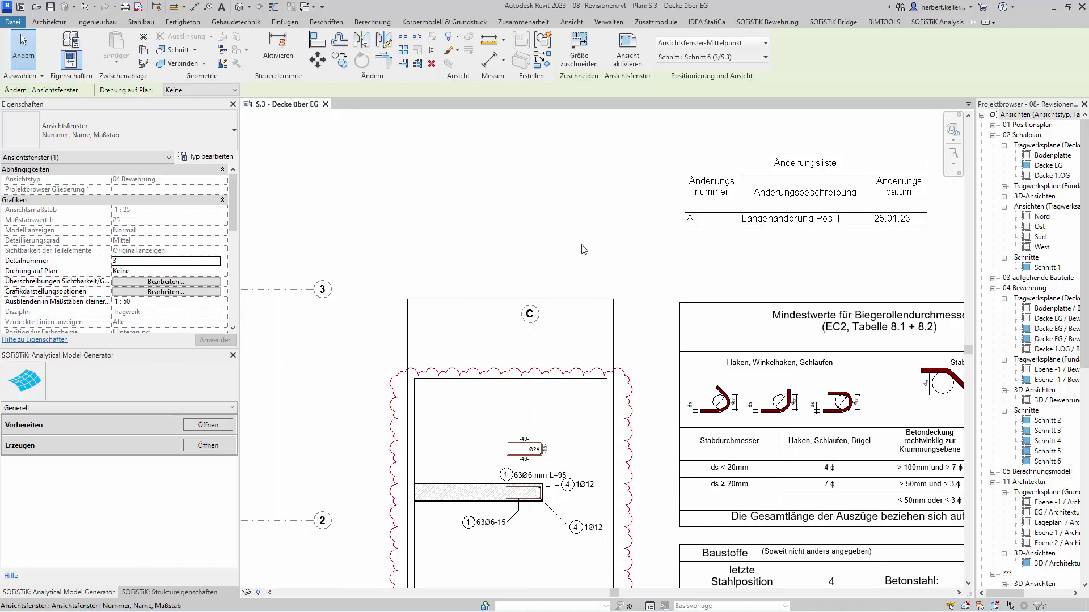
key("z")
key("f")
key("Escape")
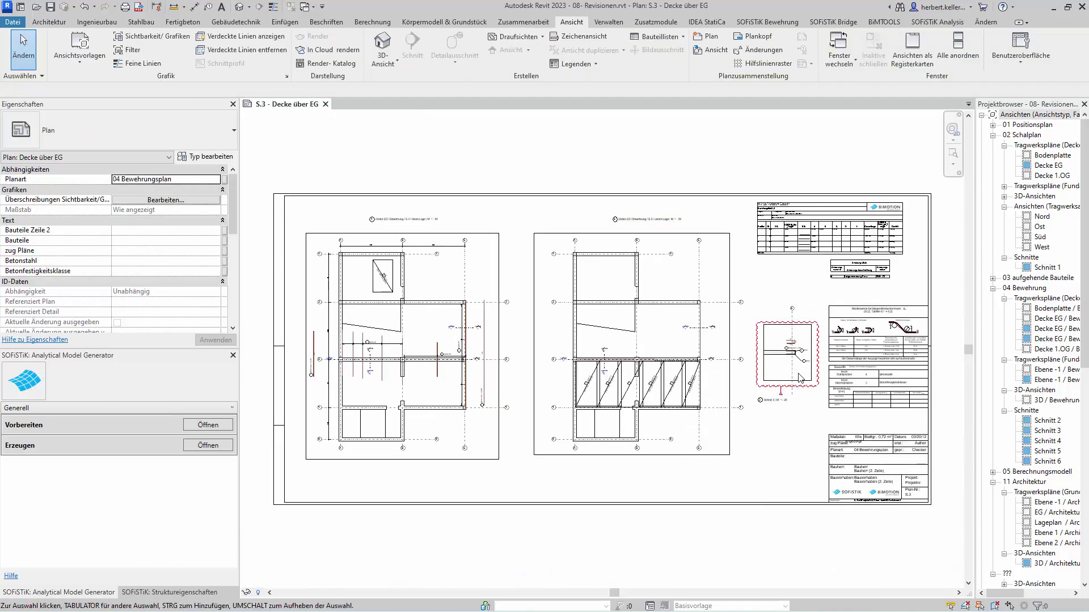
- Activate the Schnitt 6 viewport, select the stirrup, and show its Bemaßungen A, B, C in Properties
scroll(788, 351, "up", 5)
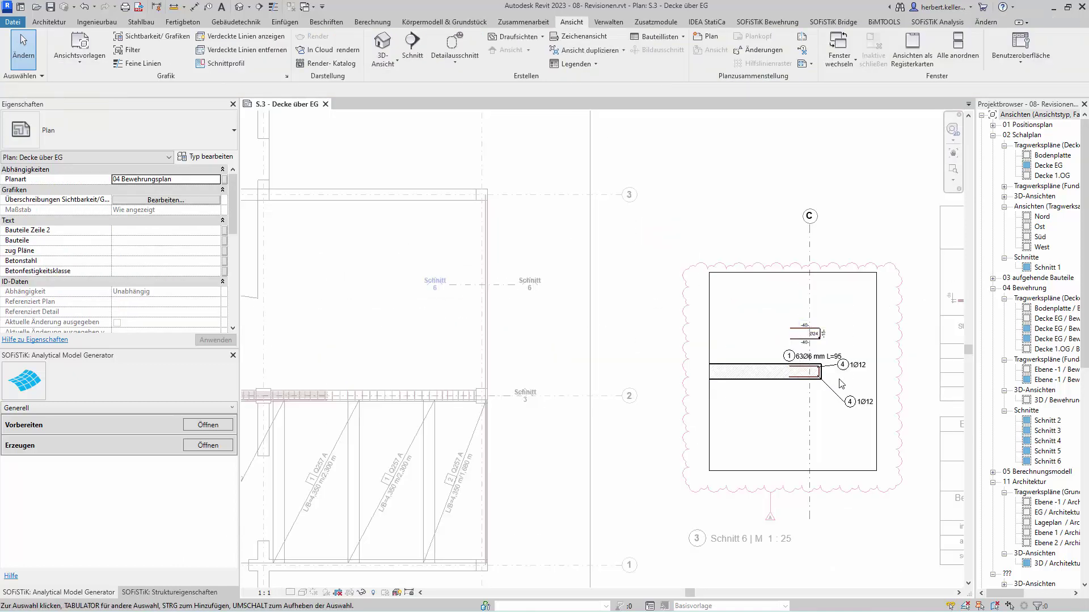
double_click(787, 352)
scroll(738, 369, "up", 3)
scroll(729, 381, "up", 2)
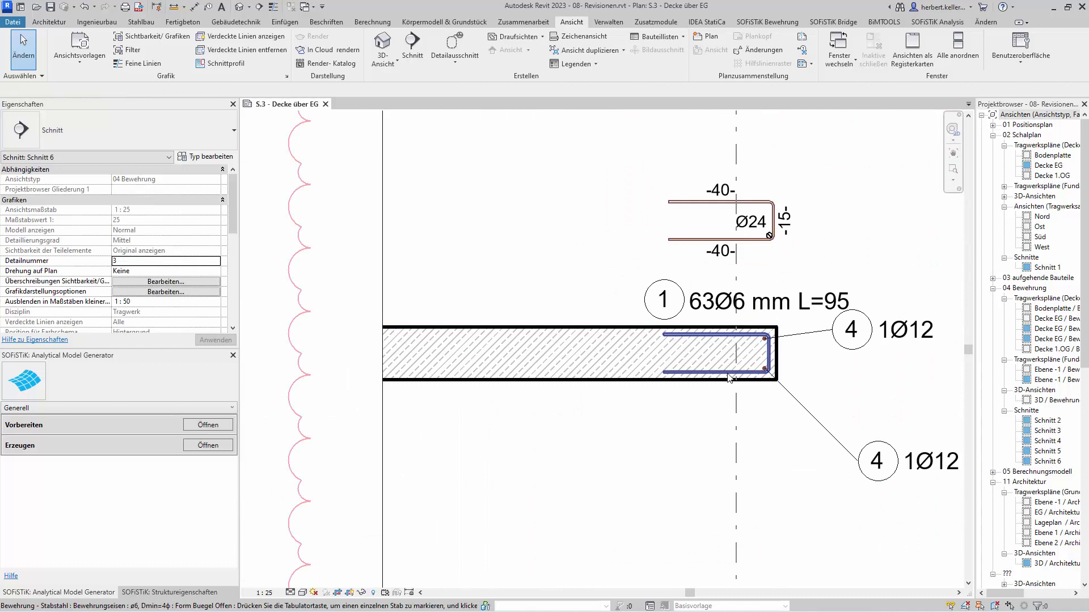
left_click(729, 378)
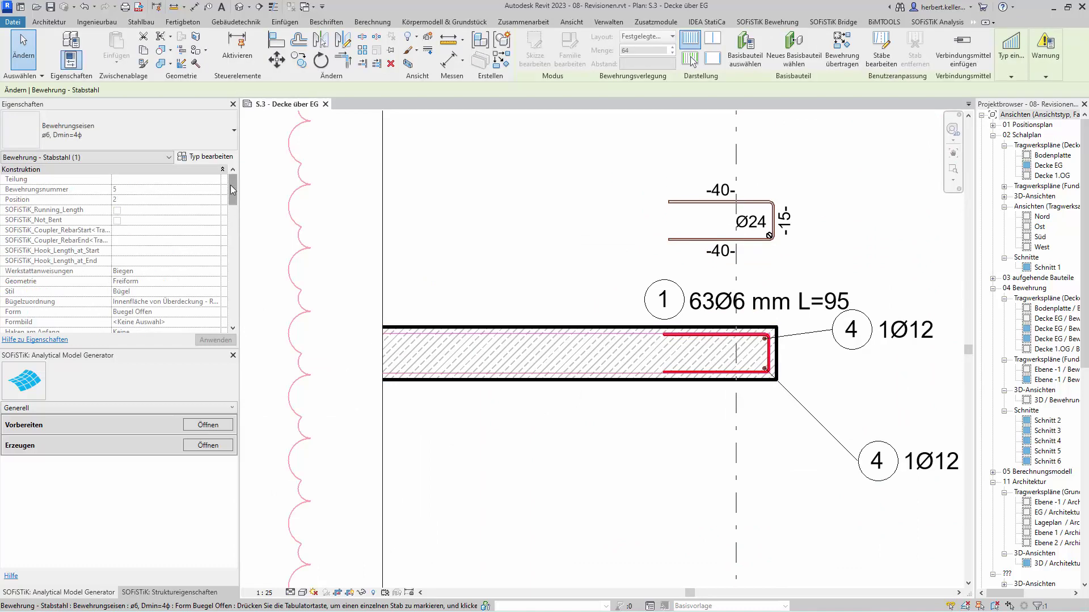
scroll(231, 187, "down", 1)
scroll(230, 193, "down", 1)
scroll(227, 201, "down", 1)
scroll(224, 210, "down", 1)
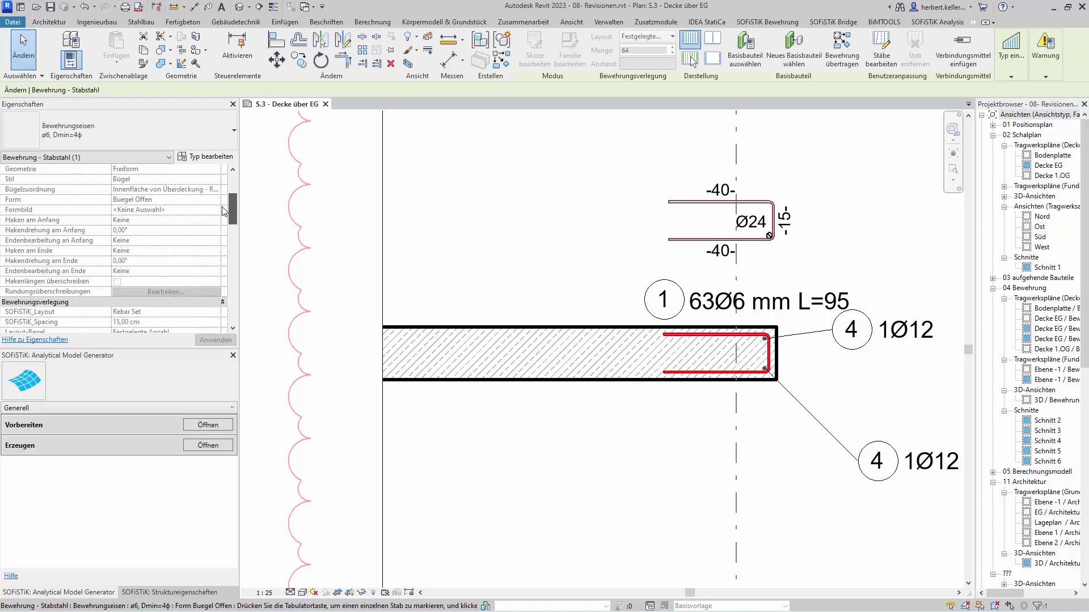
scroll(223, 210, "down", 2)
scroll(199, 216, "down", 2)
scroll(170, 221, "down", 2)
scroll(137, 228, "down", 2)
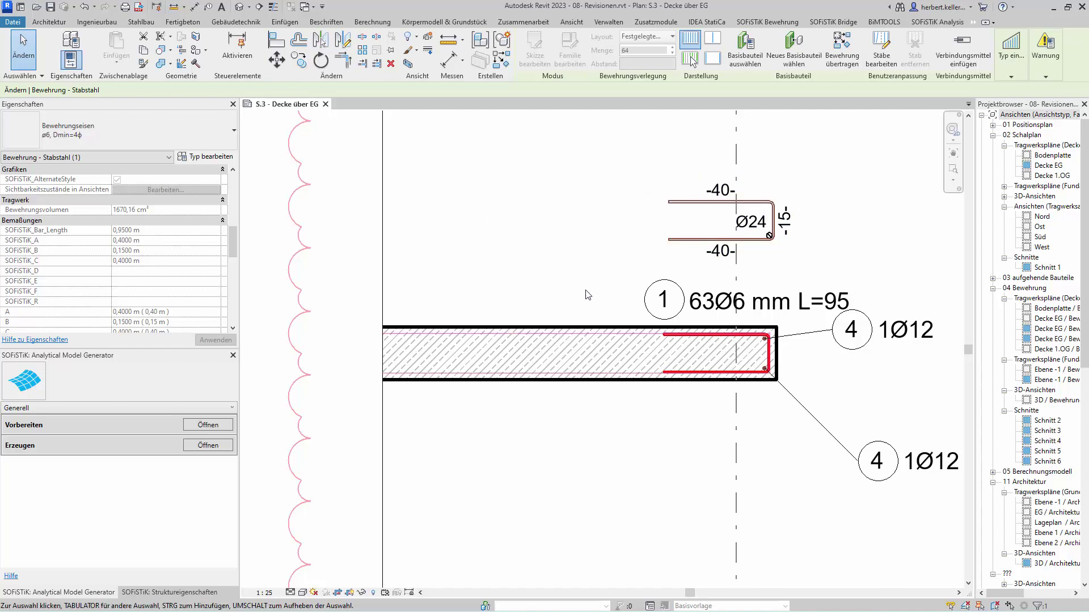
- Unfreeze the selected stirrup with Entfrieren from the SOFiSTiK Bewehrung Frieren dropdown
left_click(771, 24)
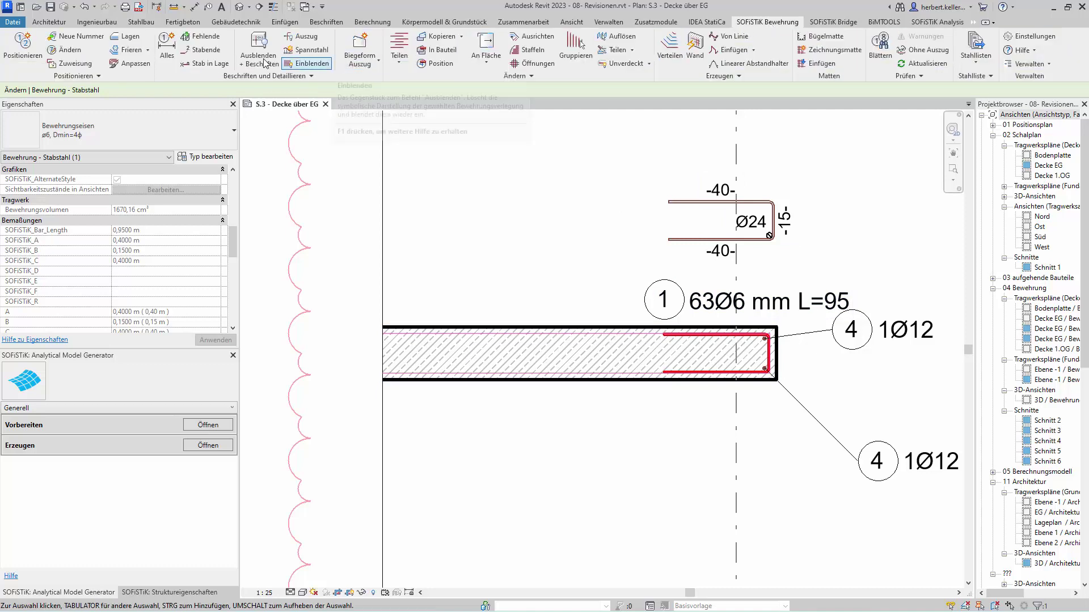
left_click(148, 51)
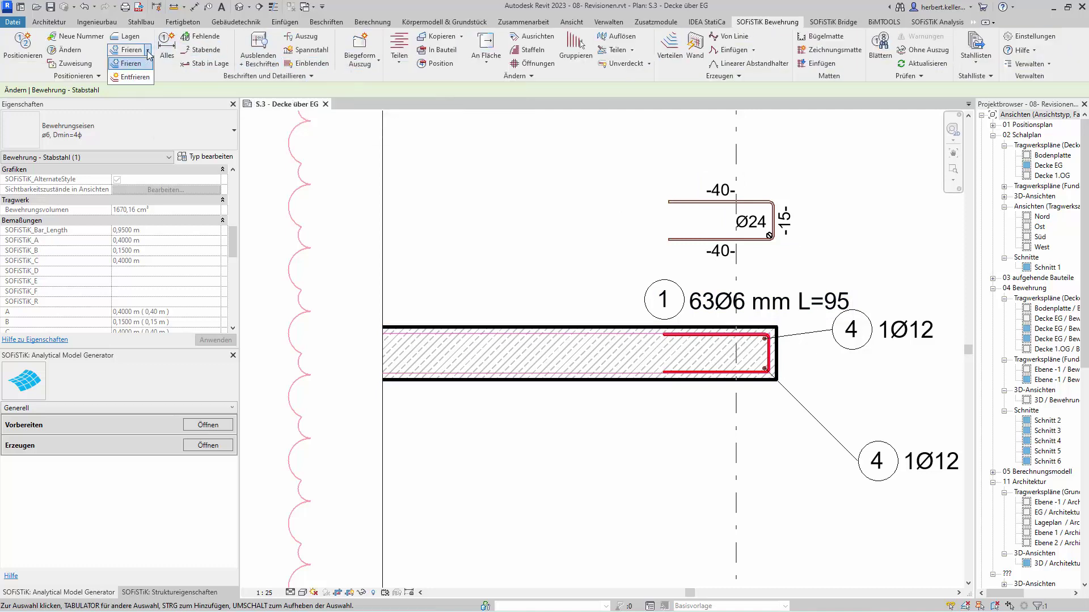
left_click(136, 63)
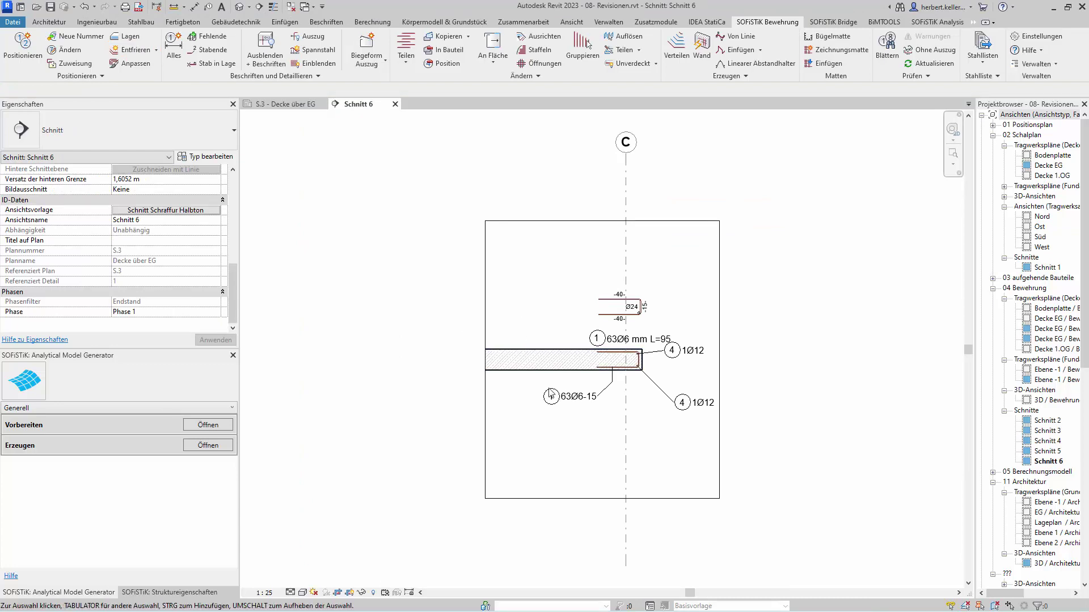
- Close the Schnitt 6 view and change the stirrup's A leg to 0,6000 m
left_click(395, 105)
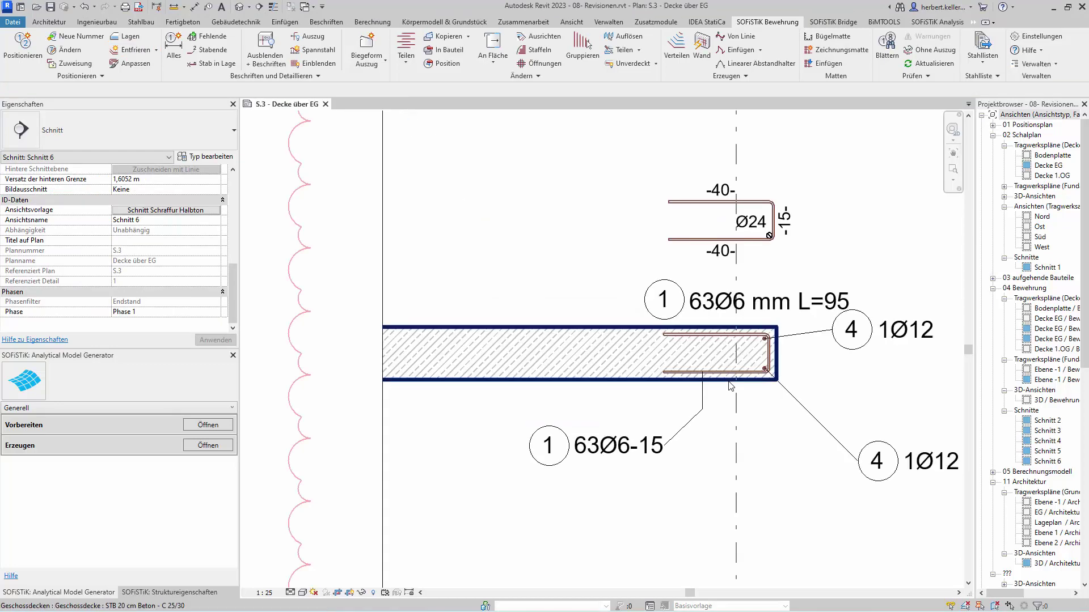
left_click(719, 376)
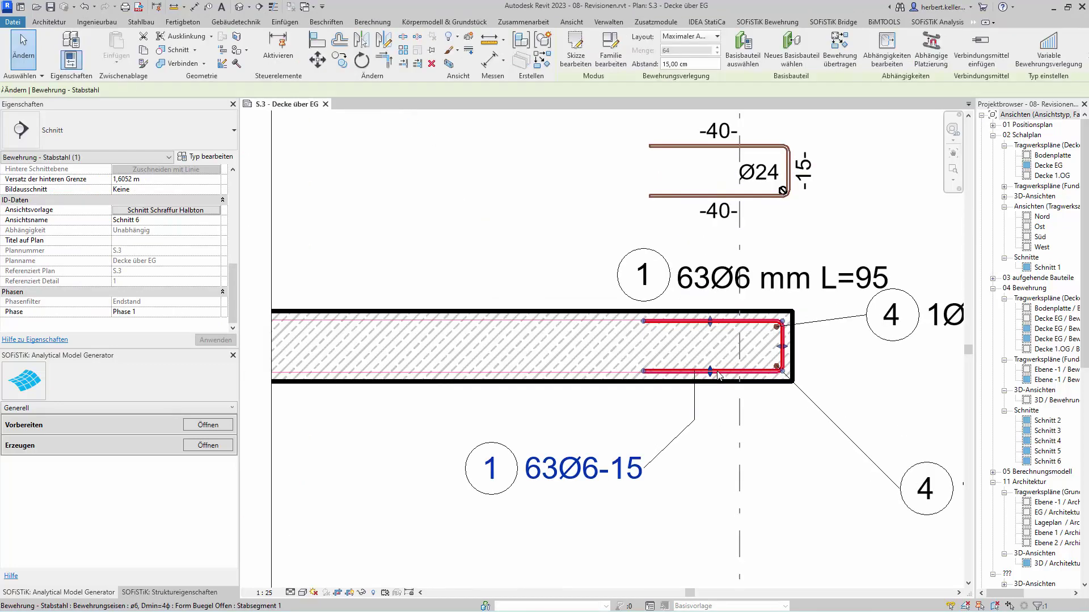
scroll(159, 267, "down", 5)
scroll(159, 267, "down", 3)
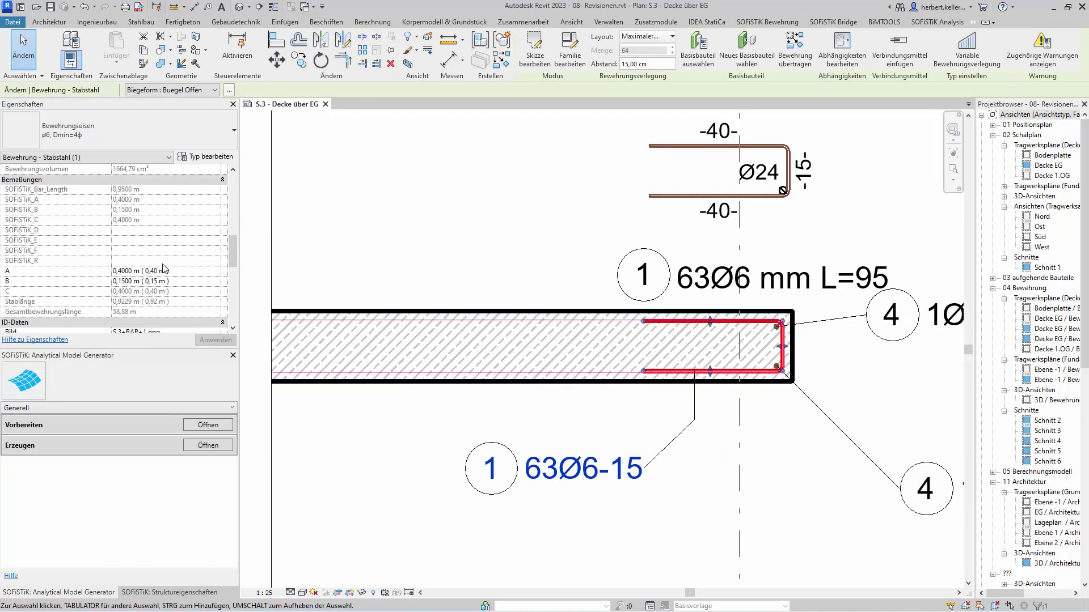
scroll(159, 267, "down", 2)
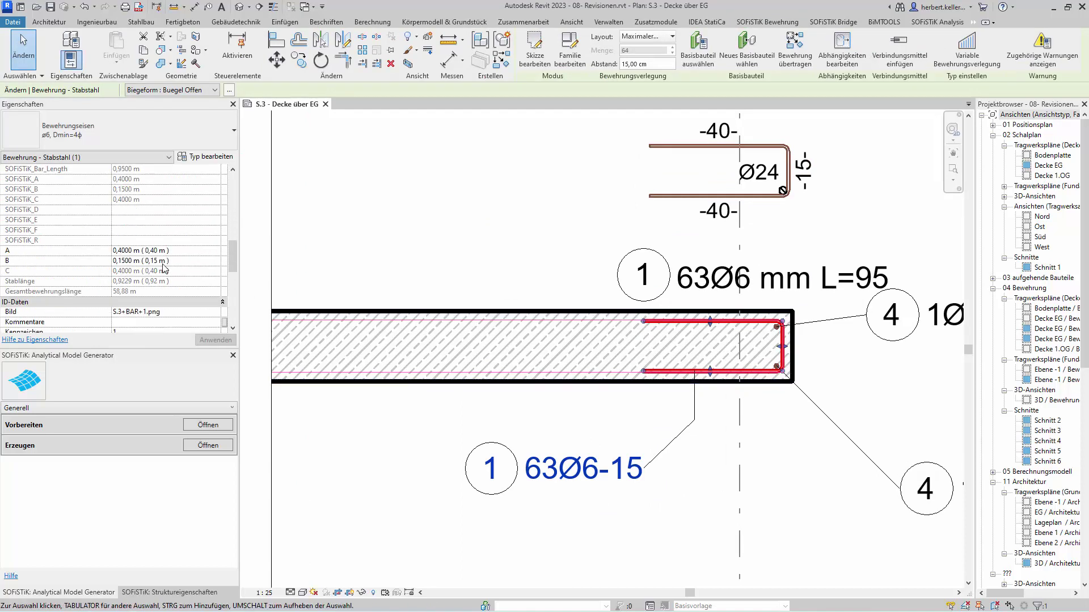
left_click(123, 250)
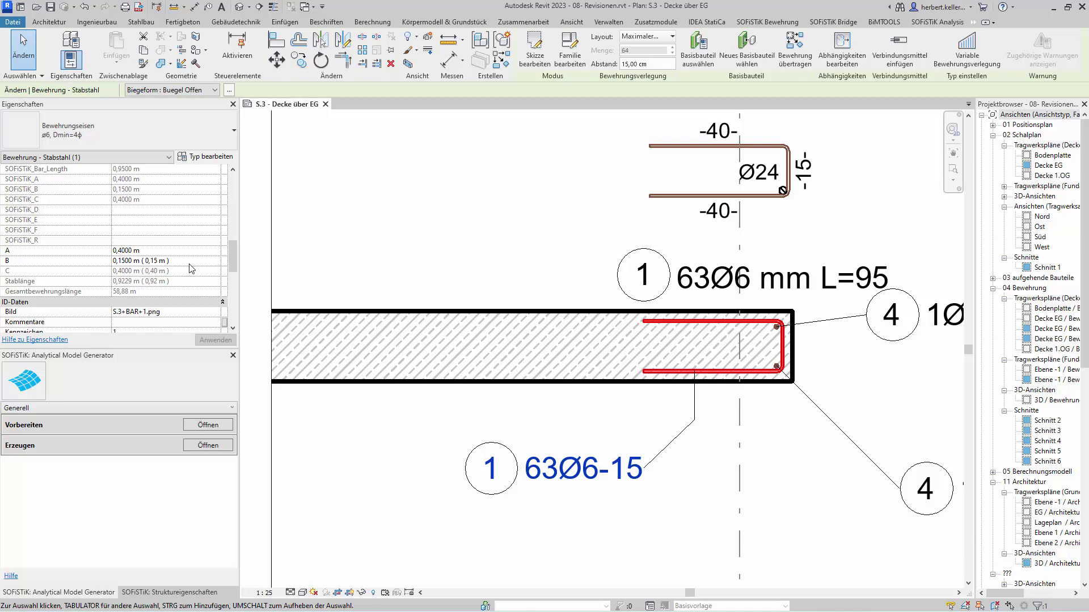
key("BackSpace")
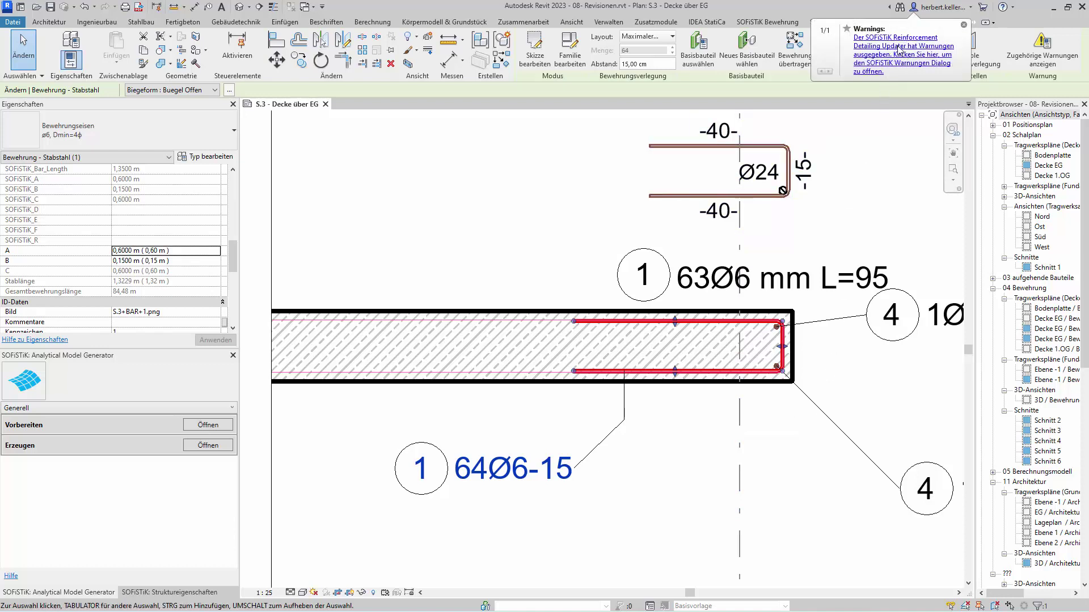
- Review the plan-index warning in the SOFiSTiK warnings list and acknowledge it with OK
left_click(899, 52)
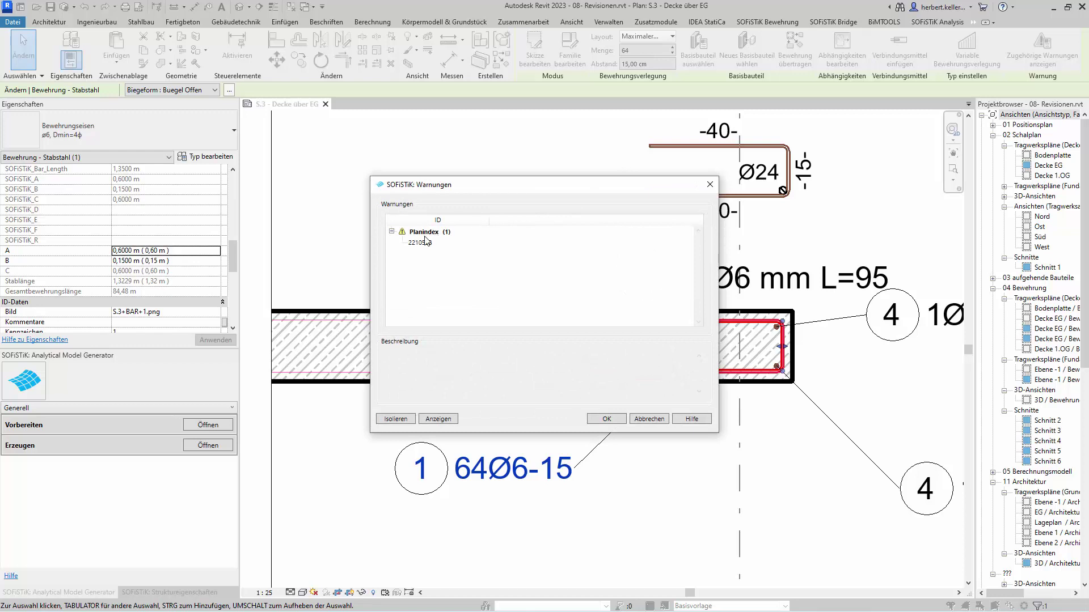
left_click(426, 241)
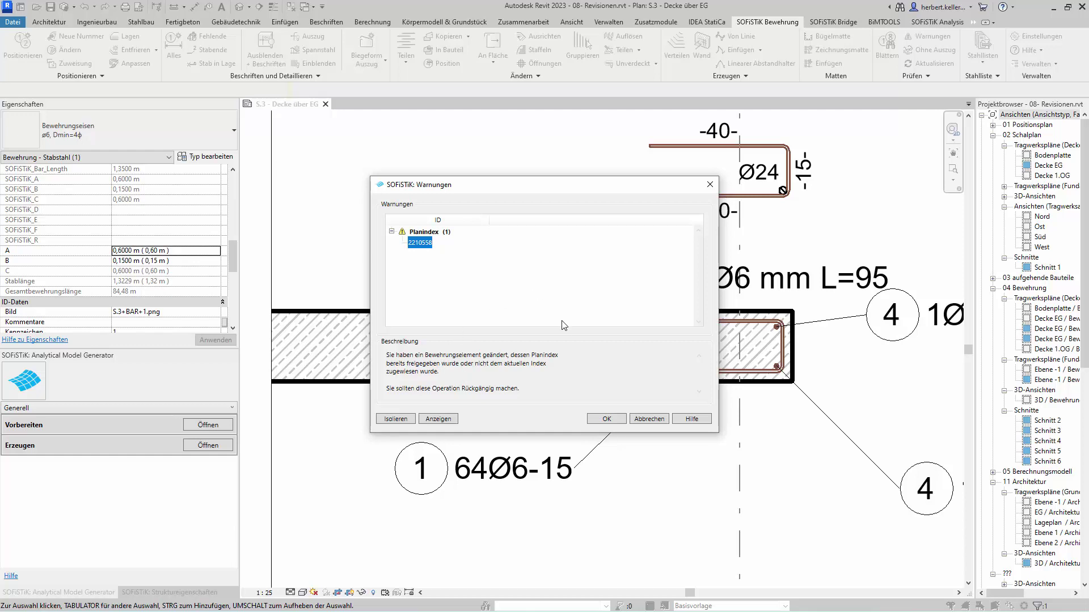
left_click(607, 419)
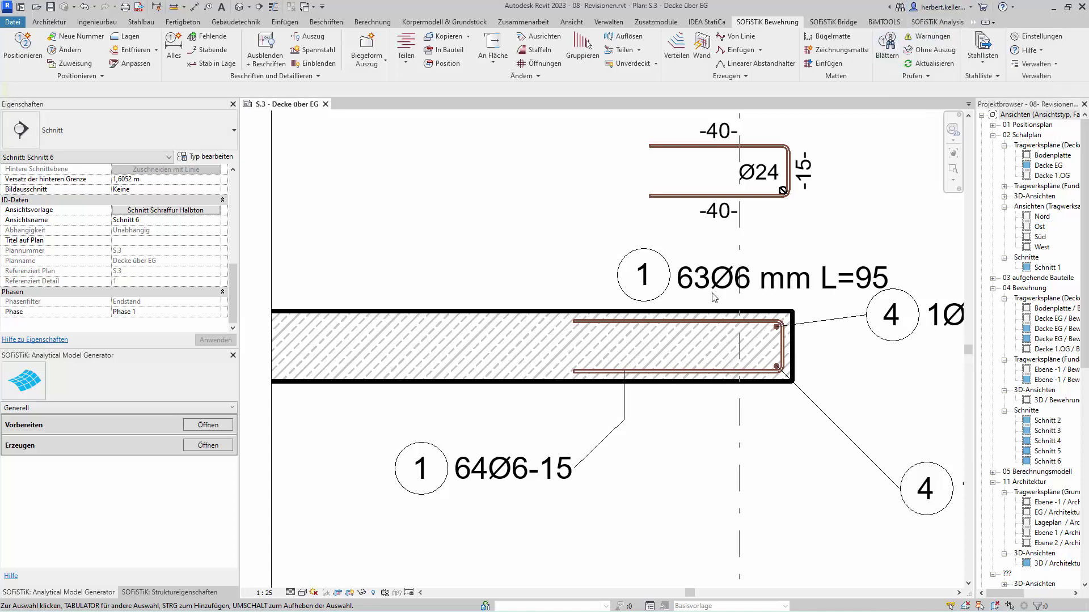
- Assign the stirrup via Zuweisung to S.3 revision 'Seq. 2 - Längenänderung Pos.1'
left_click(653, 321)
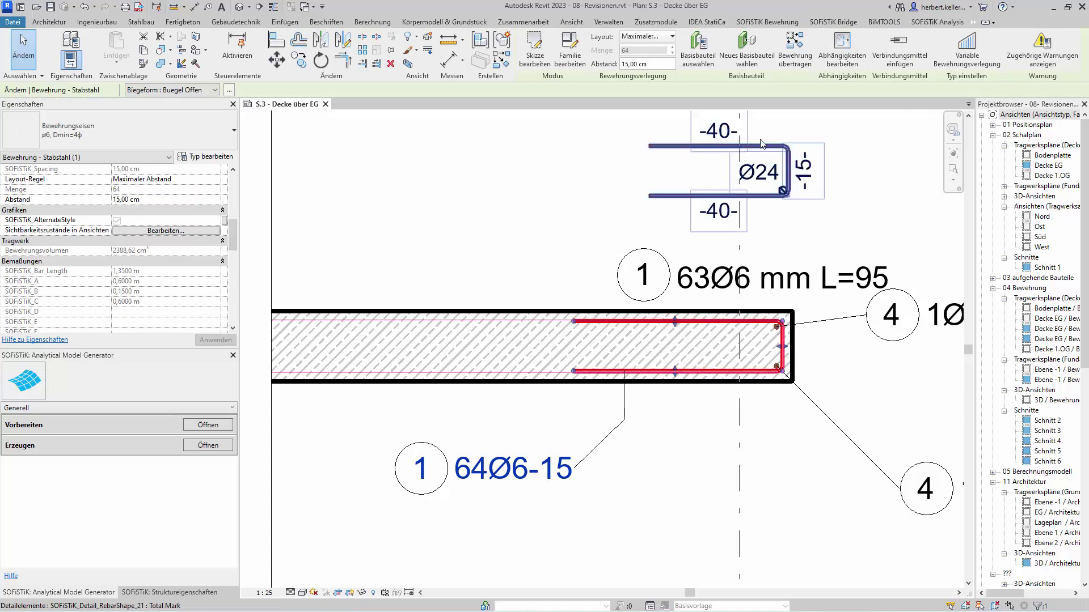
left_click(758, 25)
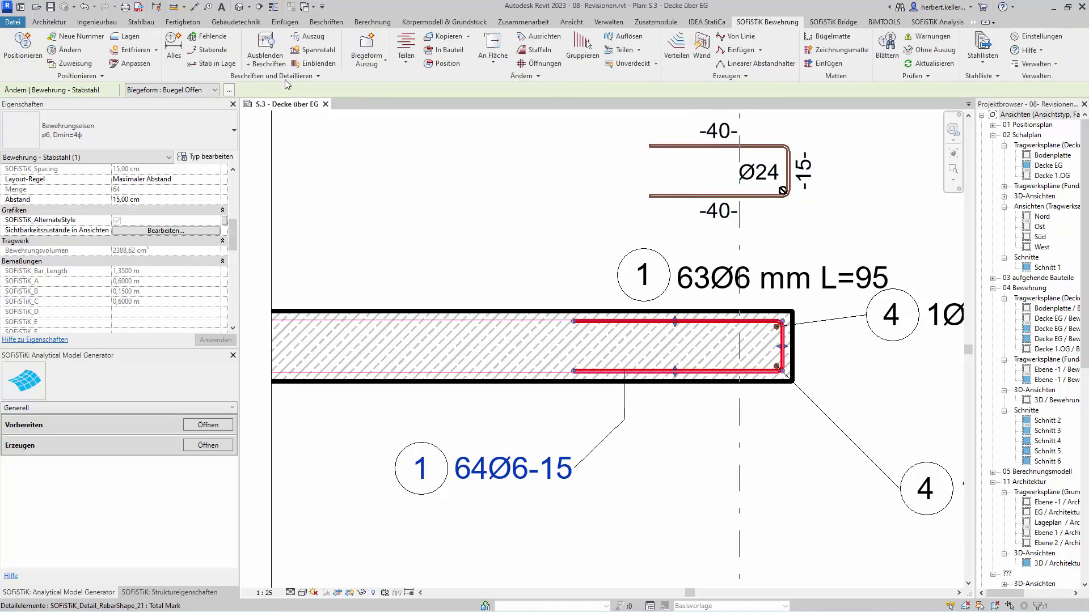
left_click(76, 63)
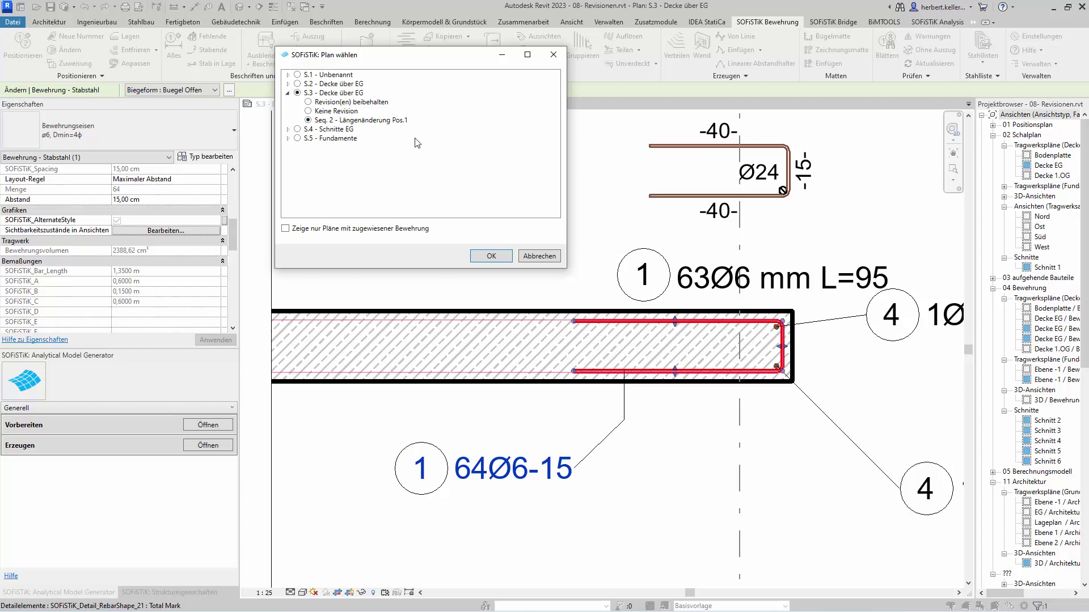
left_click(488, 257)
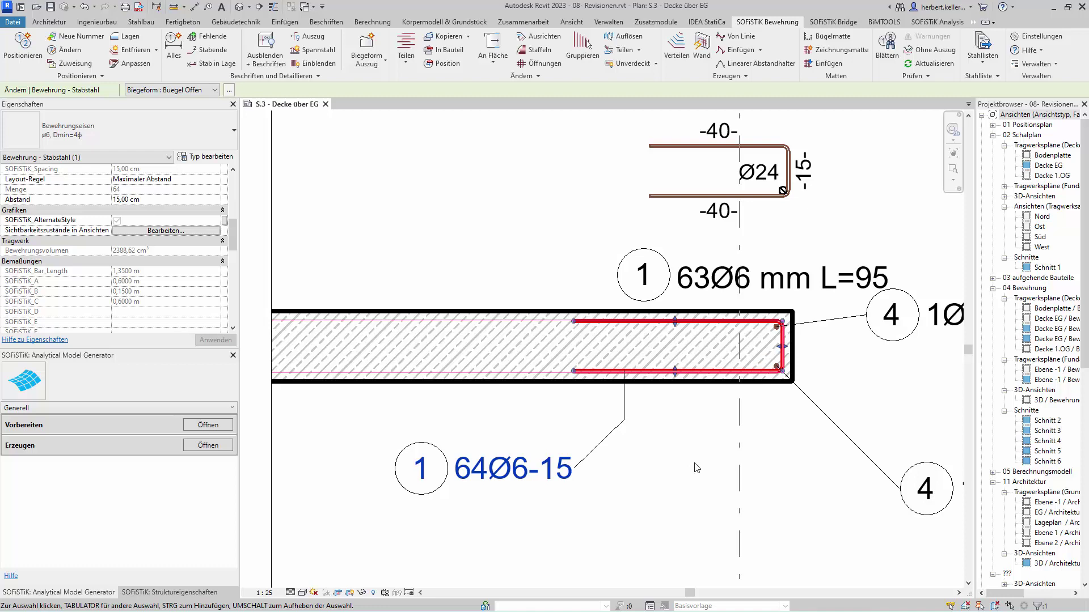
- Deselect the rebar and frame Bewehrungsliste S.3, showing position 1 as 64 Ø6, 1,350 m
scroll(697, 467, "down", 1)
scroll(696, 468, "down", 5)
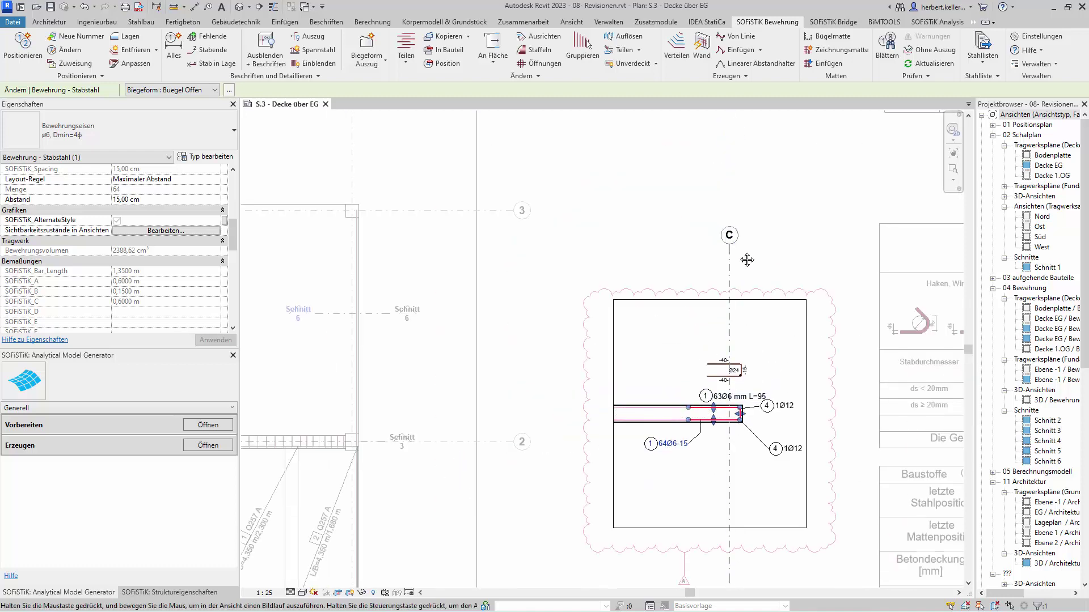
middle_click_drag(747, 260, 654, 299)
mouse_move(805, 224)
middle_mouse_down()
mouse_move(564, 306)
mouse_move(522, 293)
middle_mouse_up()
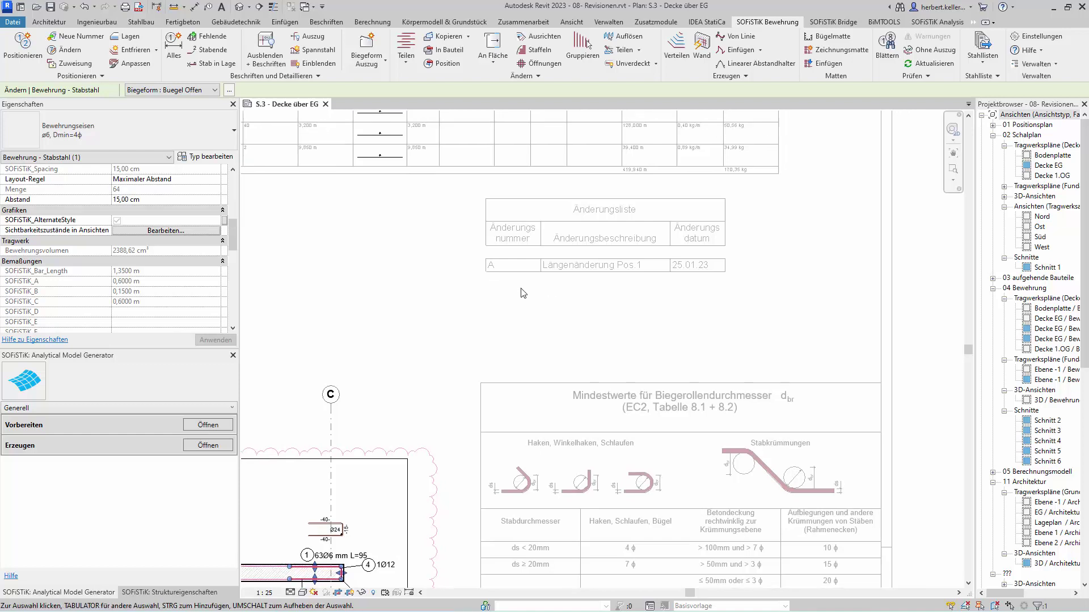
left_click(523, 293)
middle_click_drag(344, 132, 420, 278)
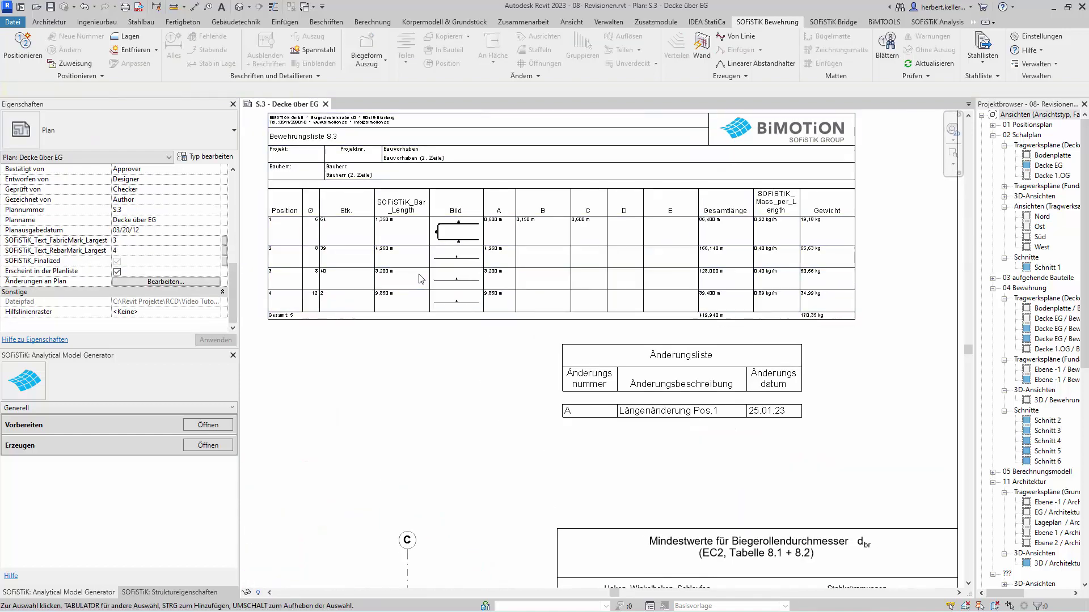
scroll(385, 193, "up", 2)
scroll(386, 193, "up", 1)
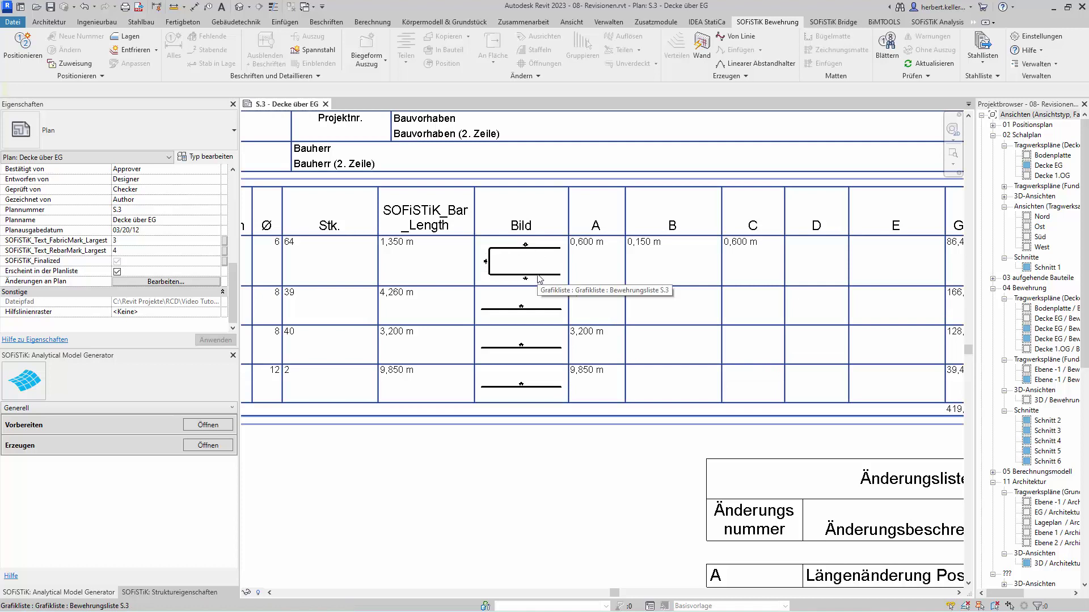
scroll(558, 271, "down", 1)
scroll(558, 271, "down", 1)
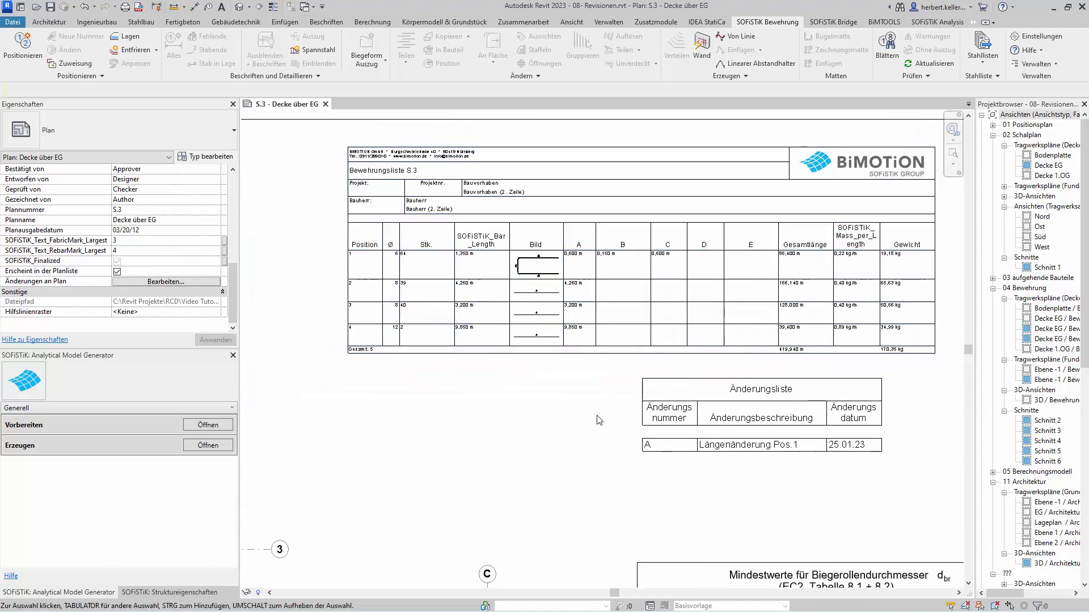
middle_click_drag(584, 426, 556, 417)
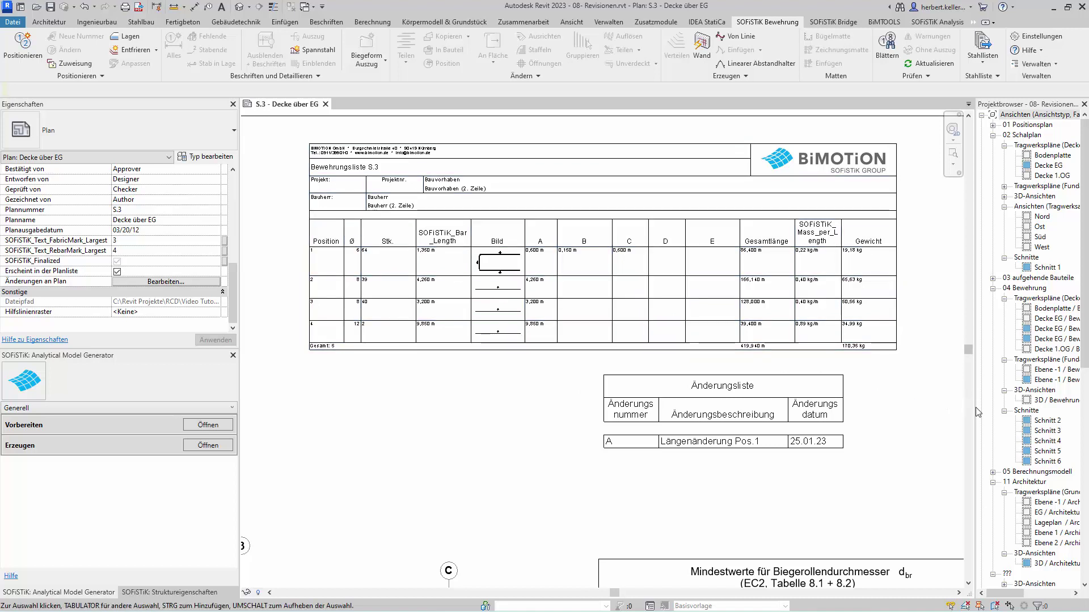
- Widen the Project Browser and scroll down to Bauteillisten/Mengen
left_click_drag(976, 407, 933, 407)
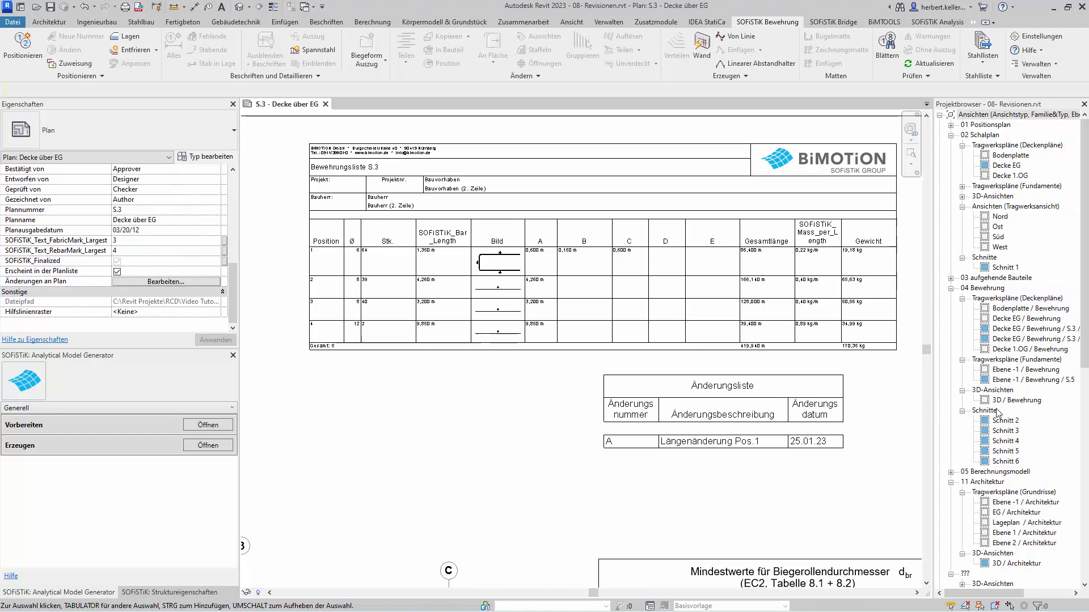
scroll(996, 414, "down", 2)
scroll(996, 420, "down", 2)
scroll(994, 424, "down", 2)
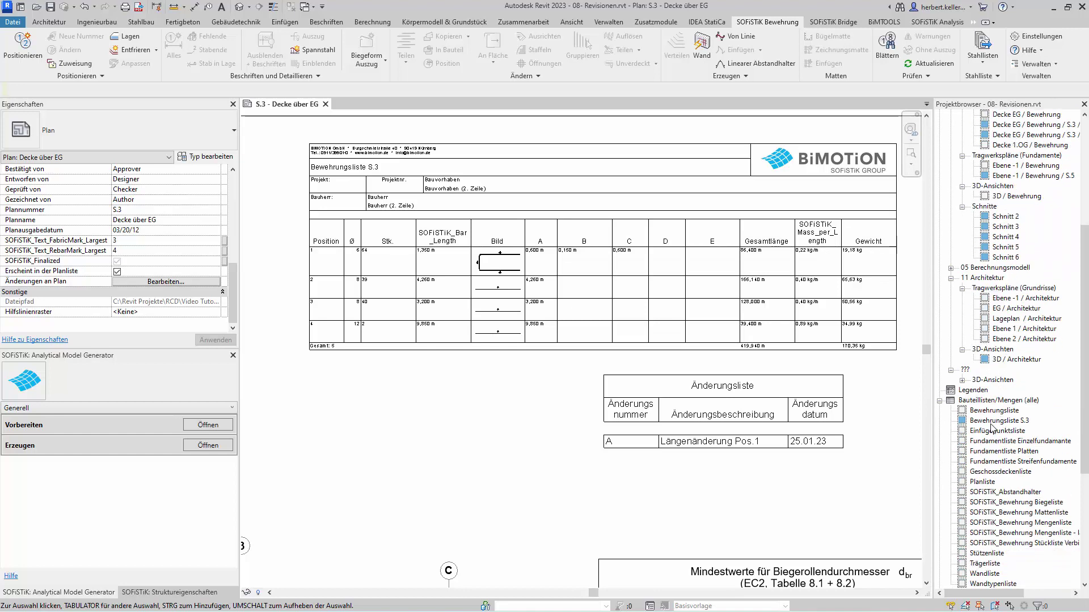
- Open Bewehrungsliste S.3 and add the SOFiSTiK_Revision field to its columns
double_click(987, 422)
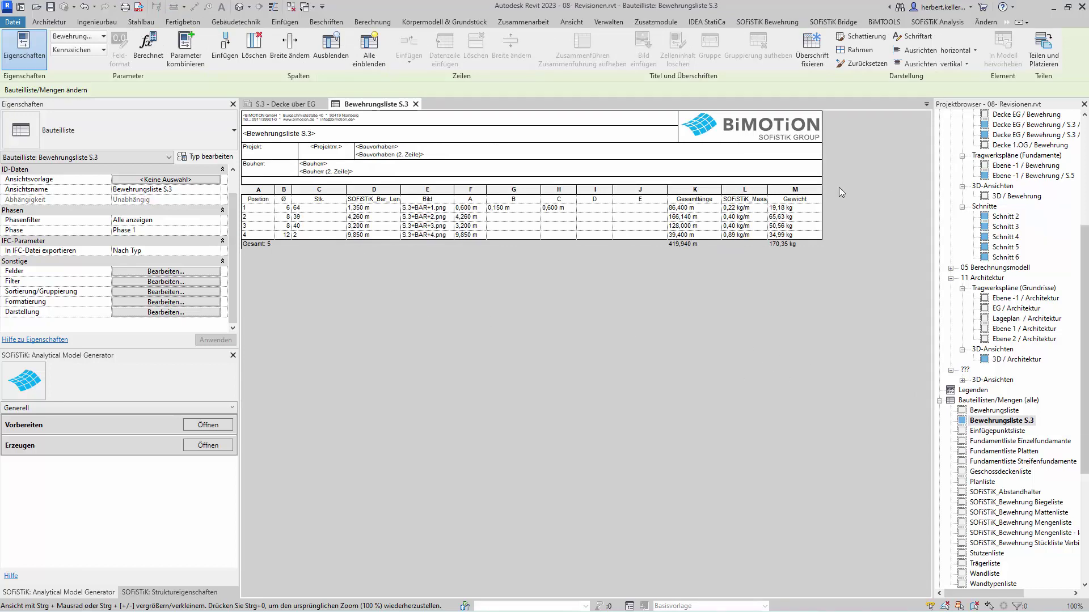
left_click(170, 272)
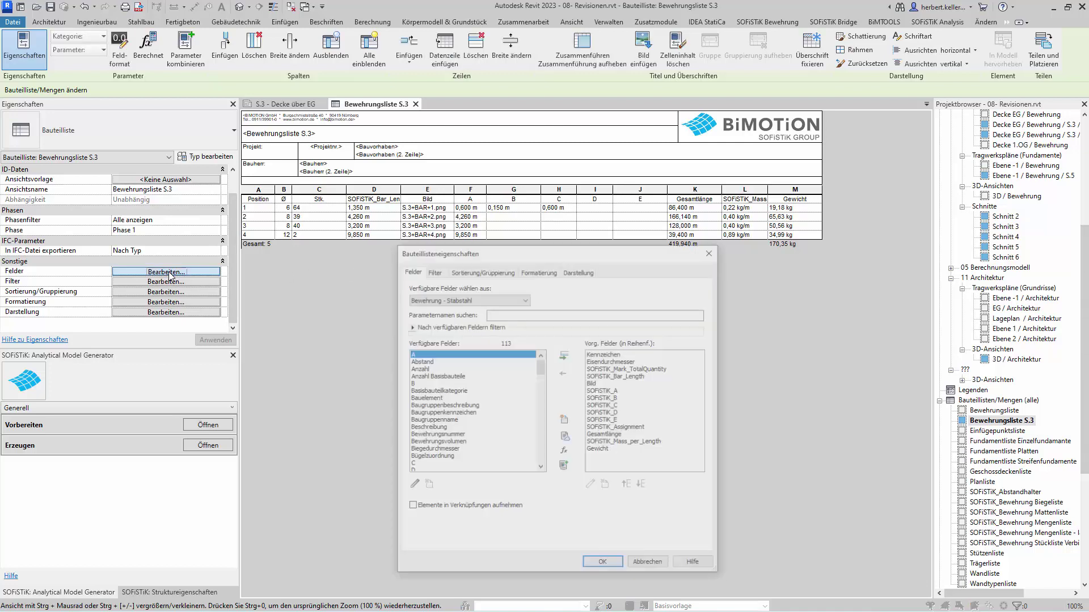
left_click(523, 312)
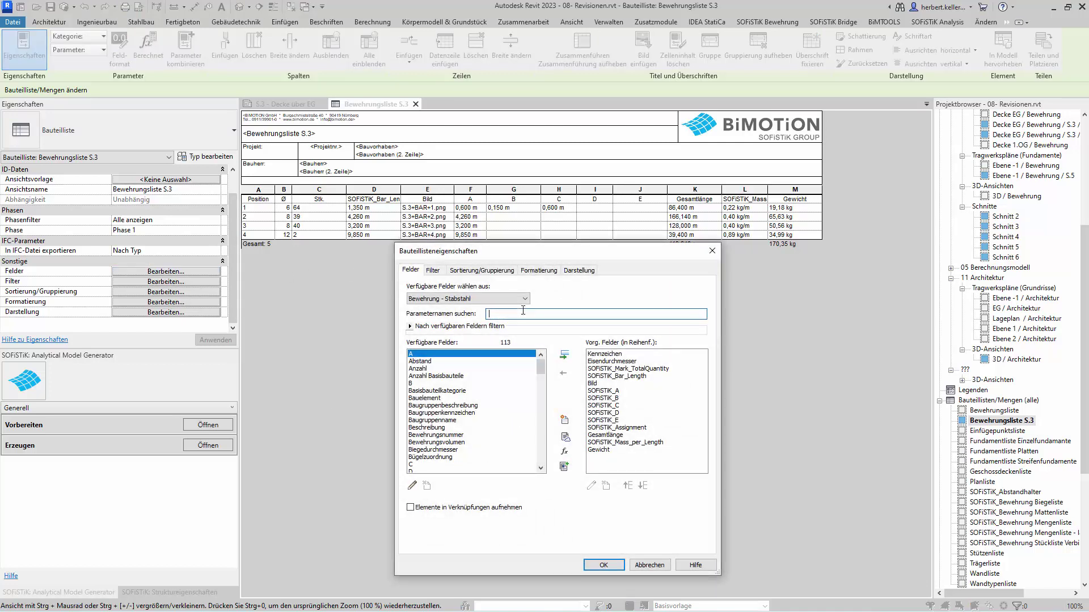
type("re")
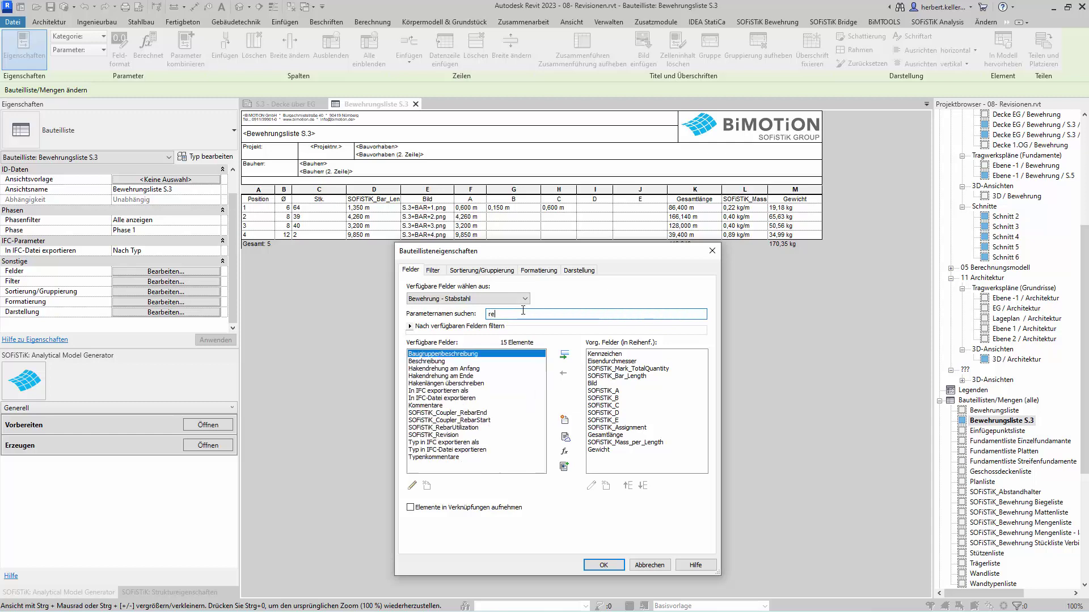
type("vi")
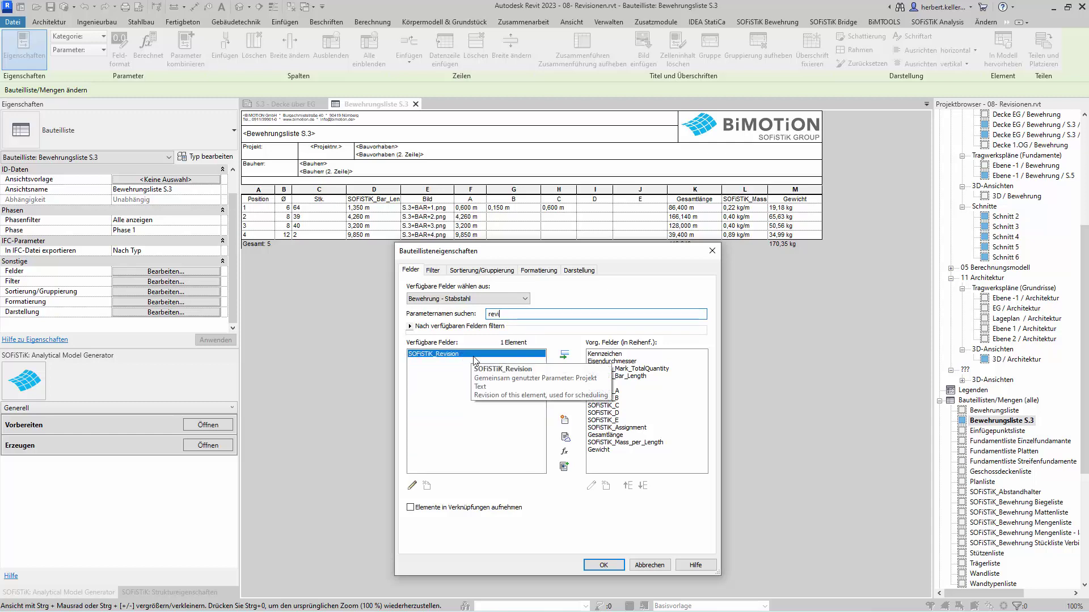
left_click(564, 355)
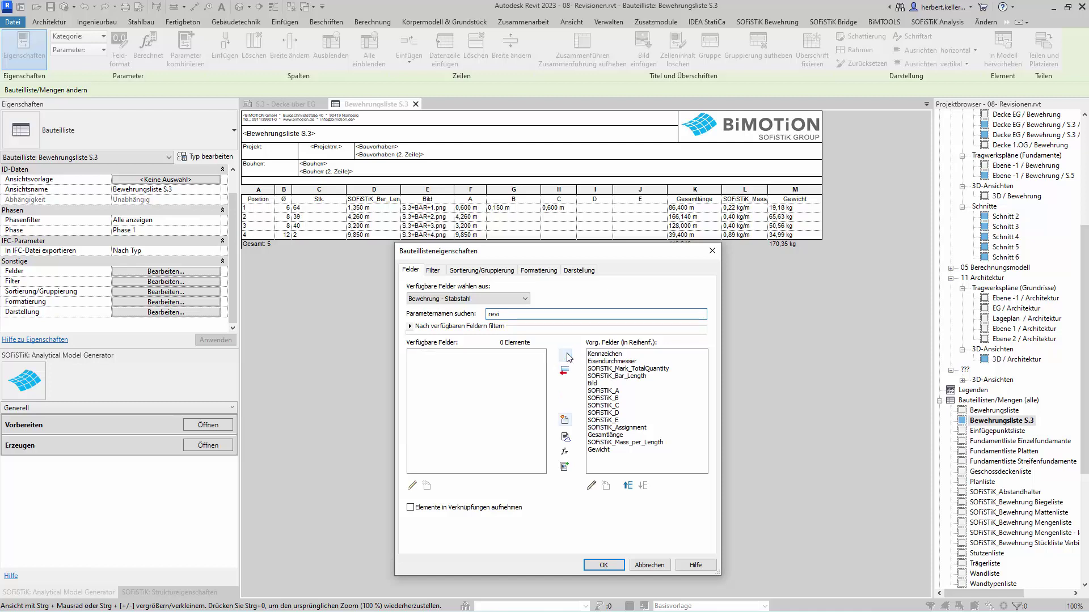
left_click(610, 566)
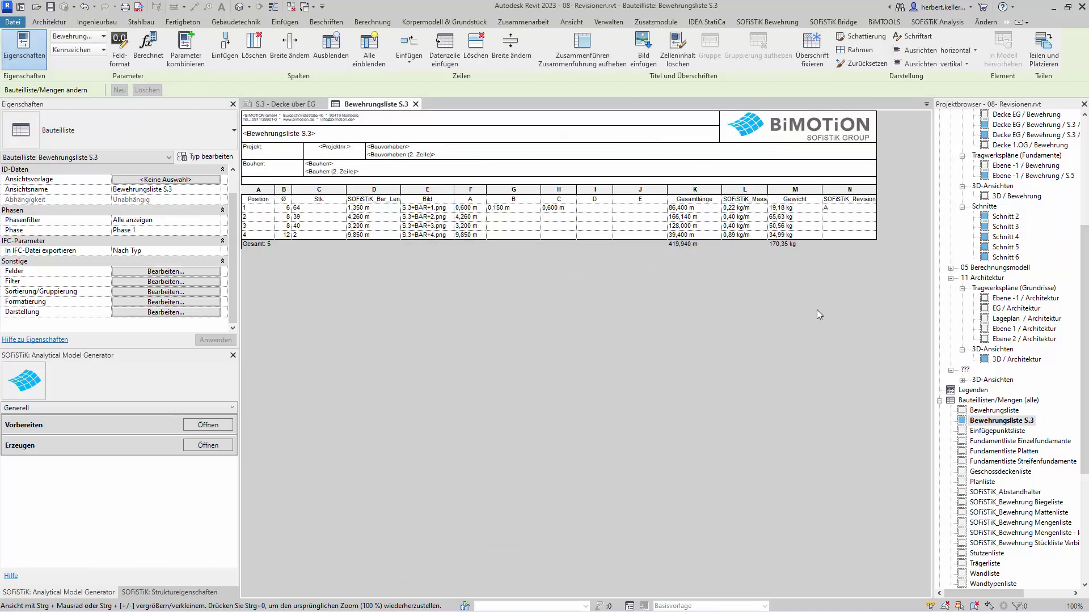
left_click(836, 209)
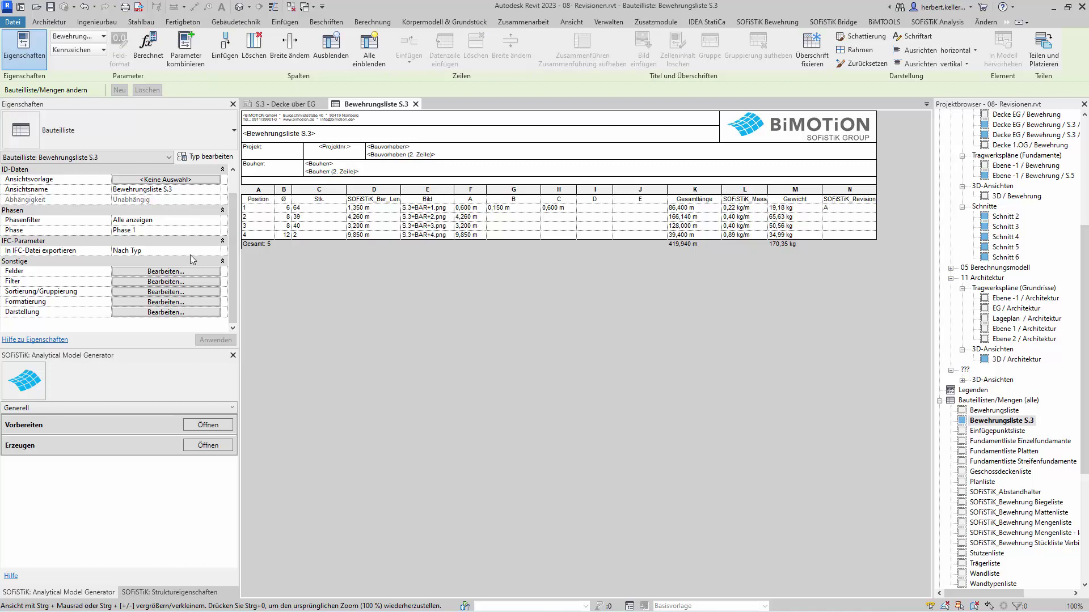
- Rename the SOFiSTiK_Revision column heading to 'Revision' in Formatierung
left_click(180, 301)
left_click(443, 398)
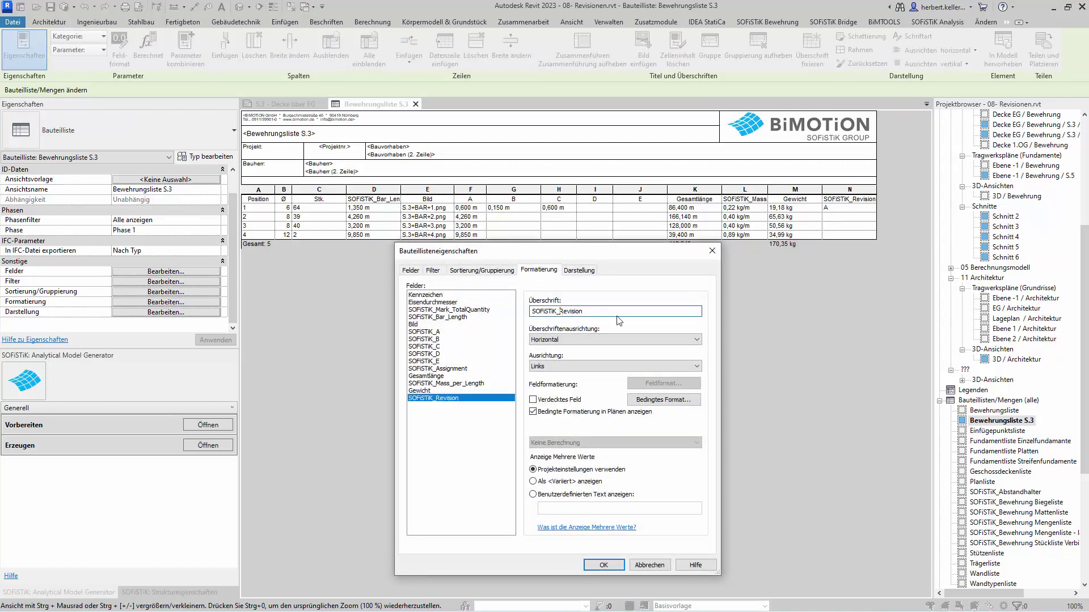
key("BackSpace")
key("BackSpace")
key("BackSpace")
key("BackSpace")
key("BackSpace")
key("BackSpace")
key("BackSpace")
key("BackSpace")
left_click(604, 566)
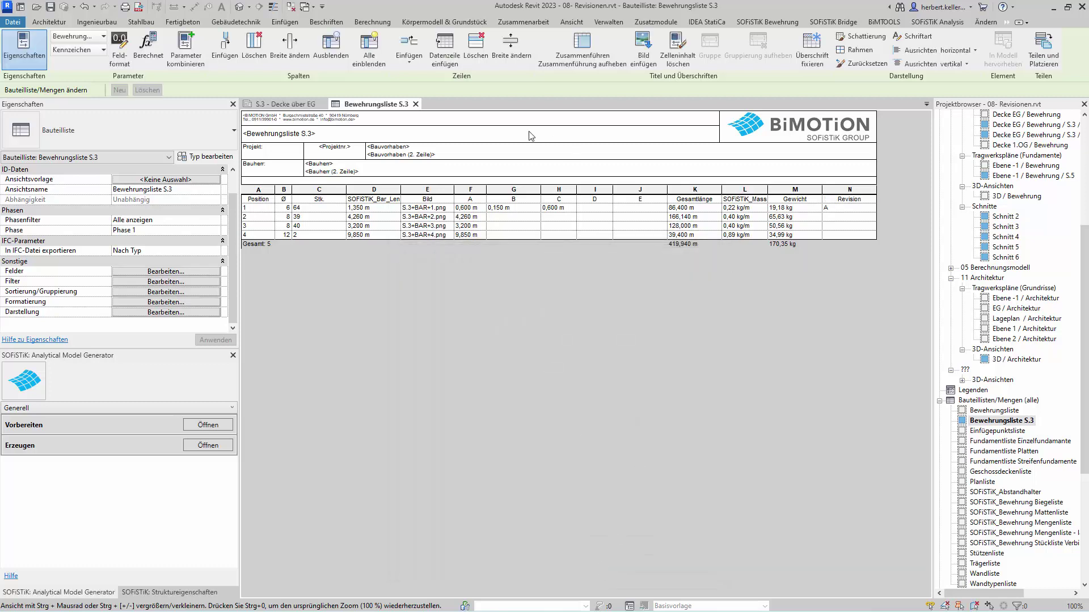
- Close the schedule, check the new Revision column on sheet S.3, and fit the sheet
left_click(415, 104)
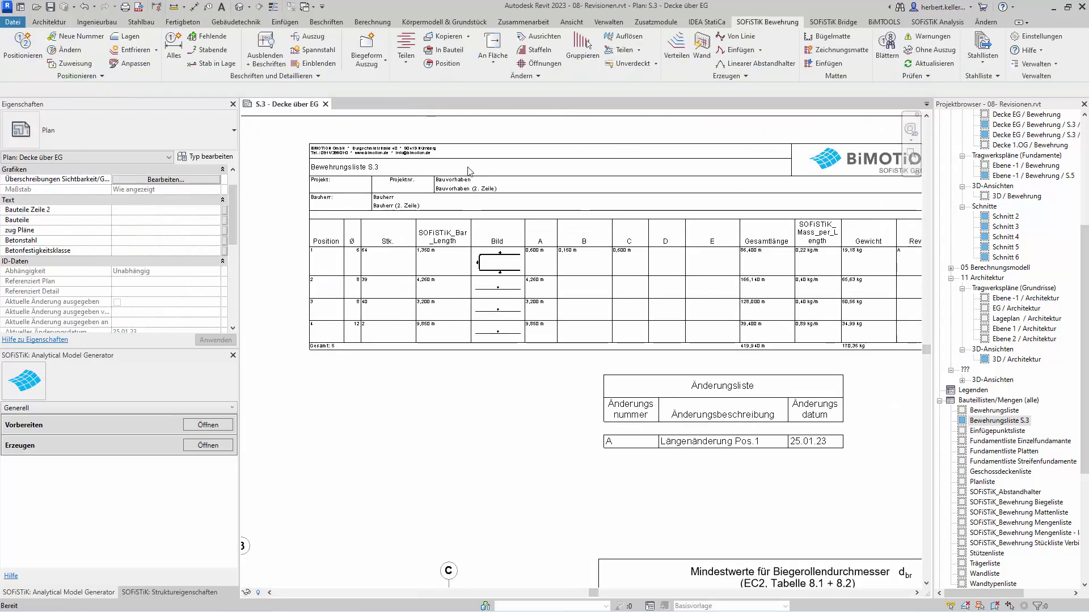
scroll(468, 172, "down", 3)
scroll(326, 346, "up", 2)
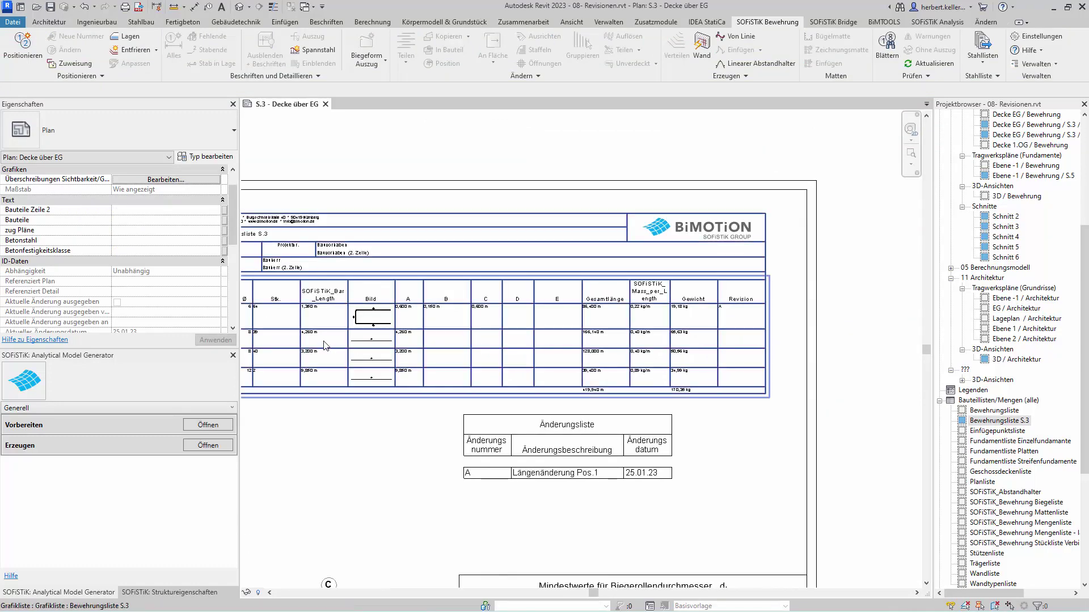
mouse_move(400, 465)
middle_mouse_down()
mouse_move(479, 470)
mouse_move(466, 472)
middle_mouse_up()
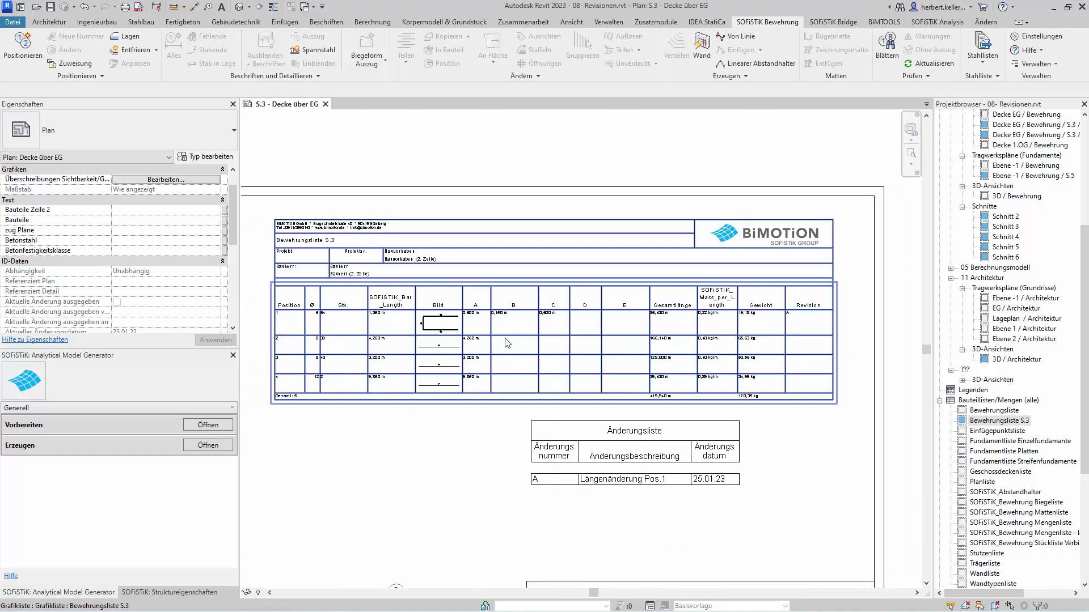
scroll(808, 357, "up", 1)
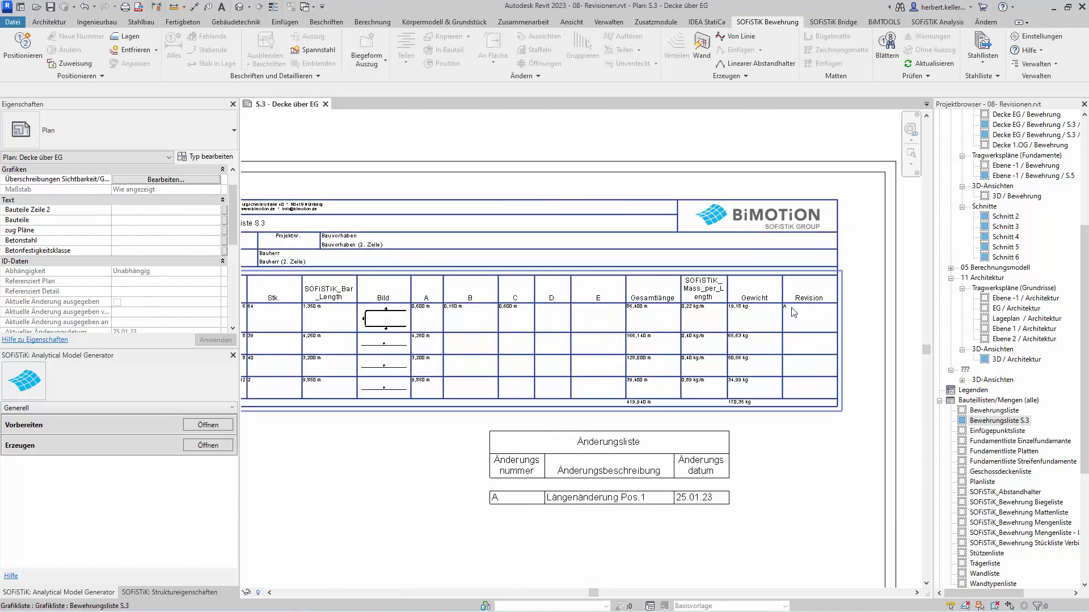
scroll(732, 334, "down", 1)
scroll(669, 355, "down", 1)
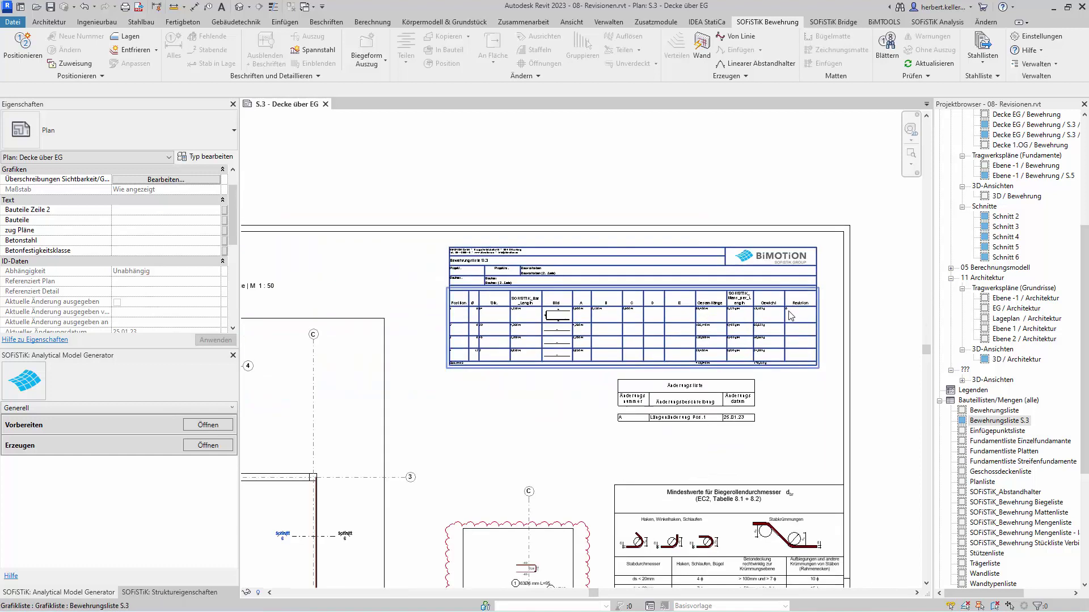
scroll(607, 374, "down", 1)
scroll(544, 397, "down", 1)
middle_click(543, 397)
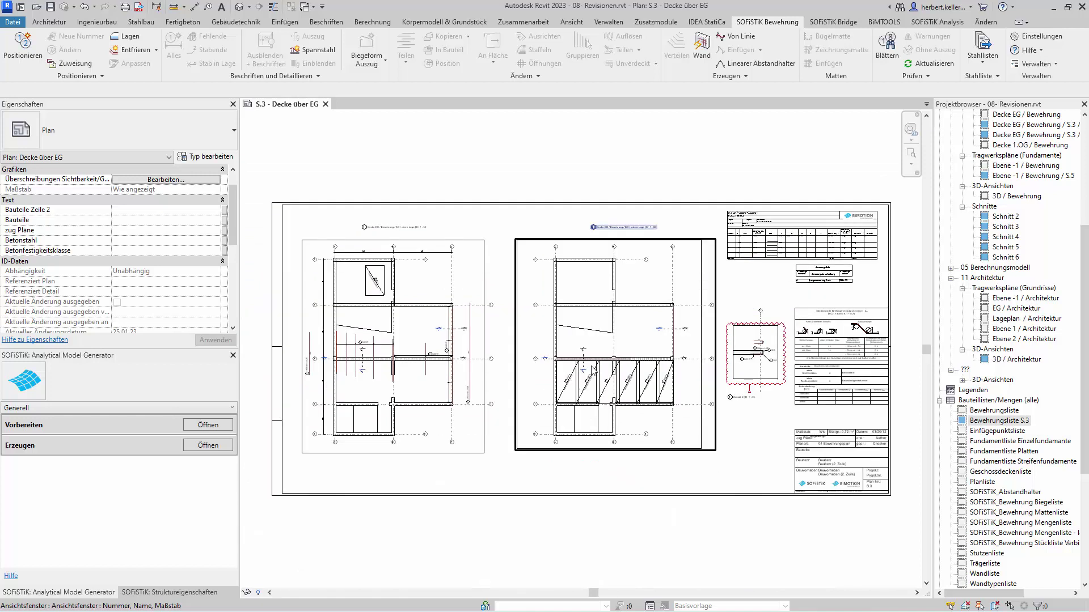
- Export the S.3 bending list via Stahllisten for Aktuelle Revision only, opening it in Word
left_click(985, 68)
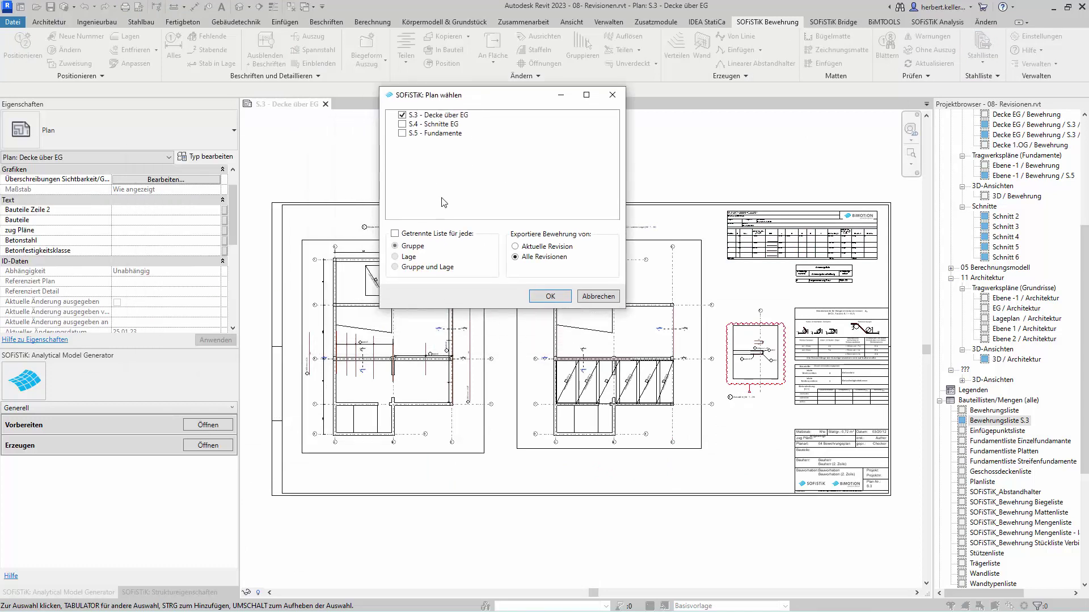
left_click(516, 247)
left_click(553, 295)
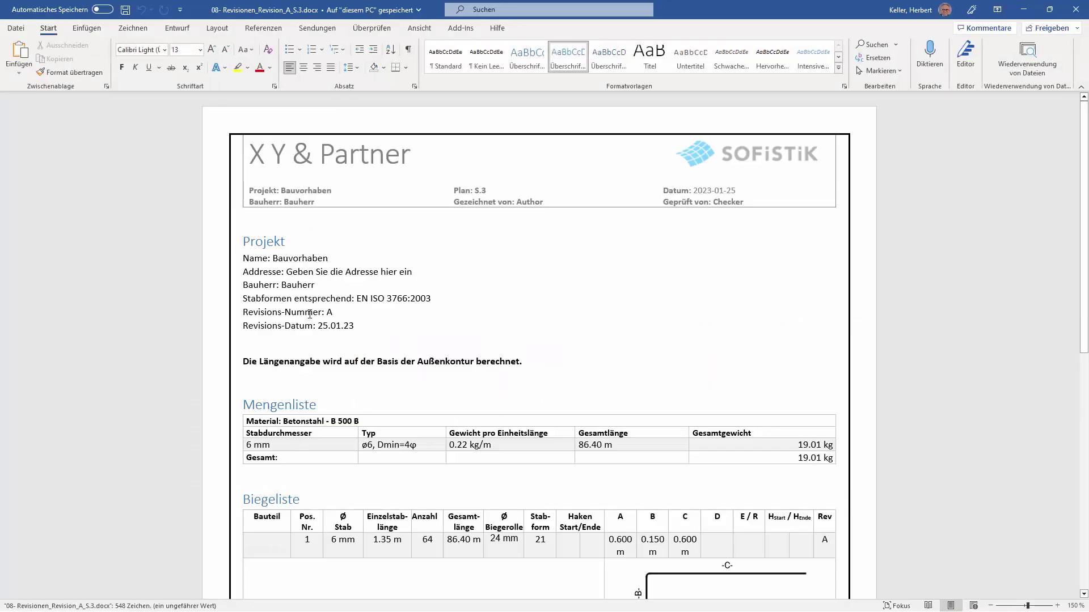
- Check the Revisions-Nummer shows A and review the Biegeliste in Word, then close Word
double_click(329, 312)
scroll(554, 323, "down", 1)
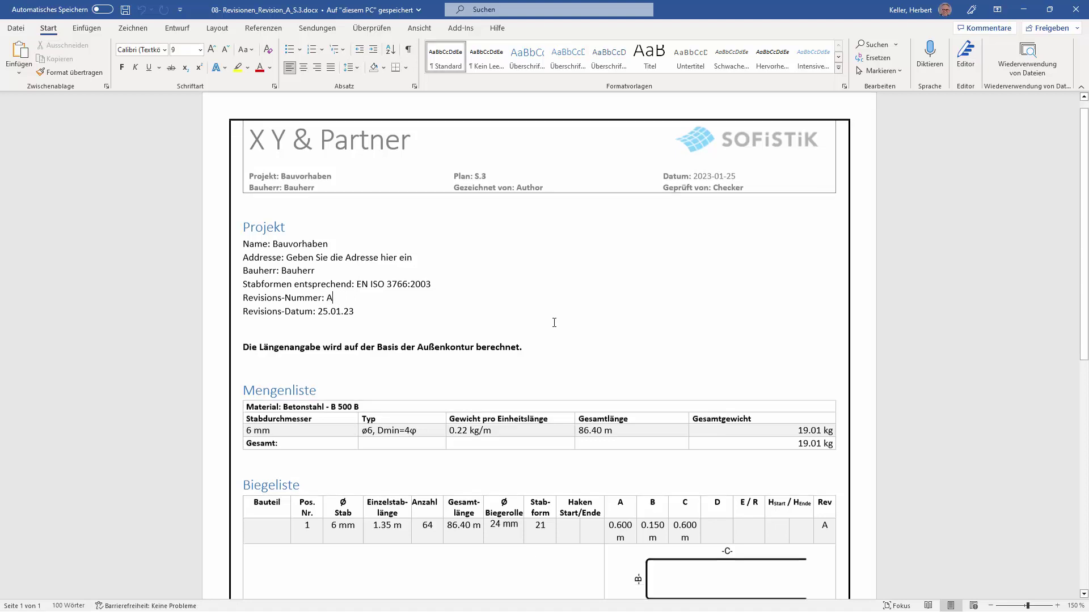
scroll(554, 322, "down", 3)
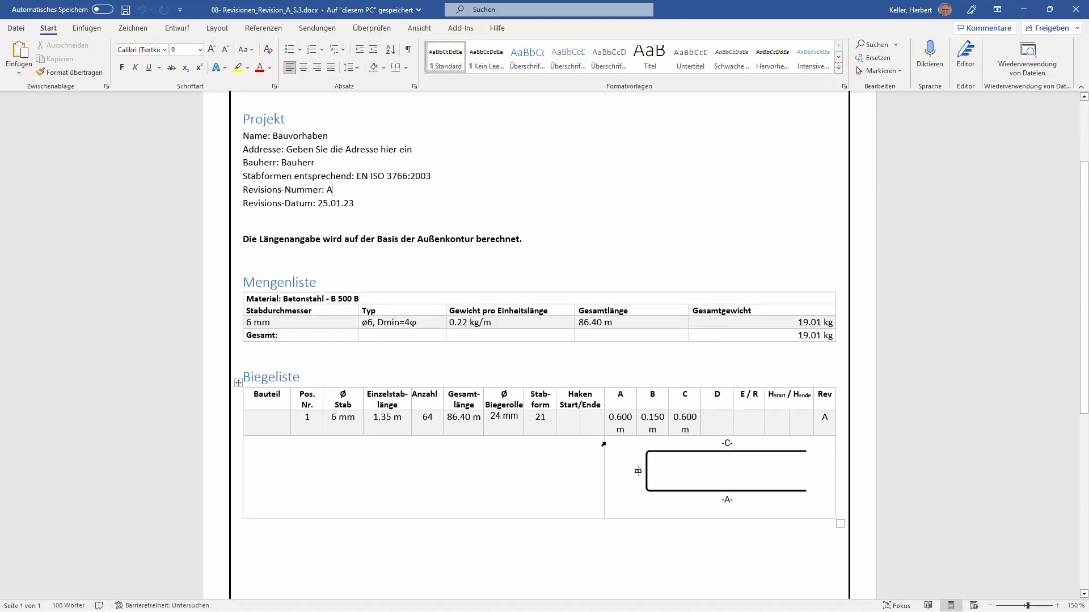
scroll(689, 464, "down", 3)
scroll(636, 413, "down", 5)
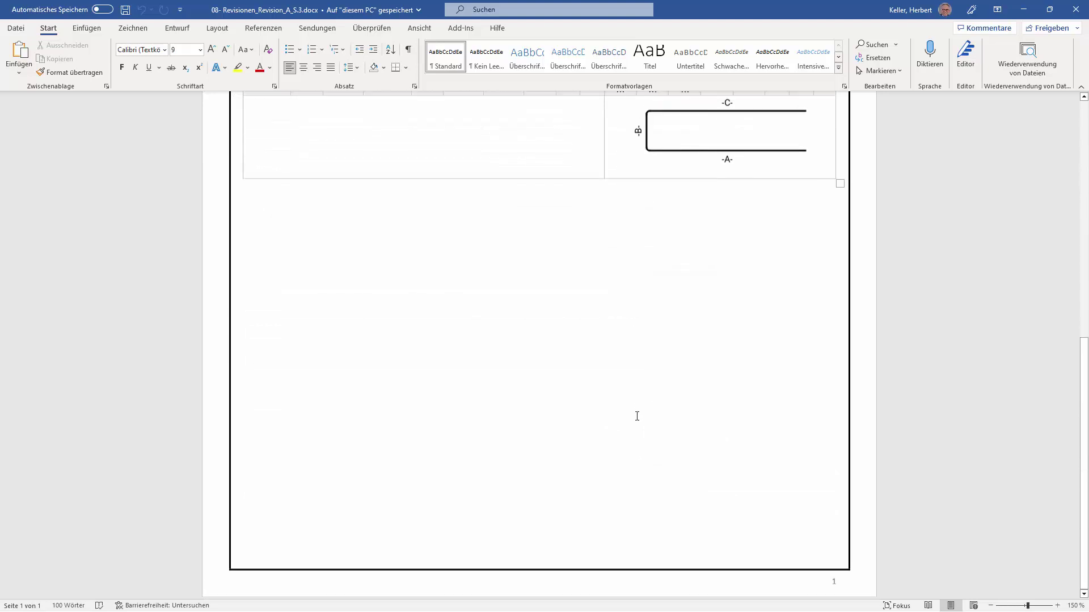
scroll(636, 414, "up", 5)
scroll(636, 413, "up", 6)
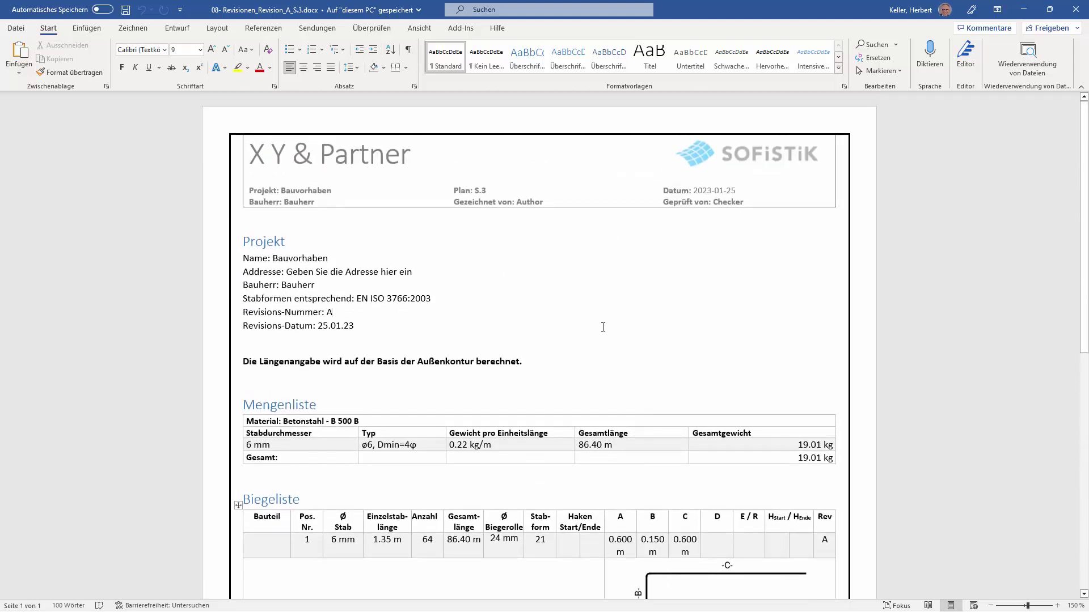
left_click(1073, 14)
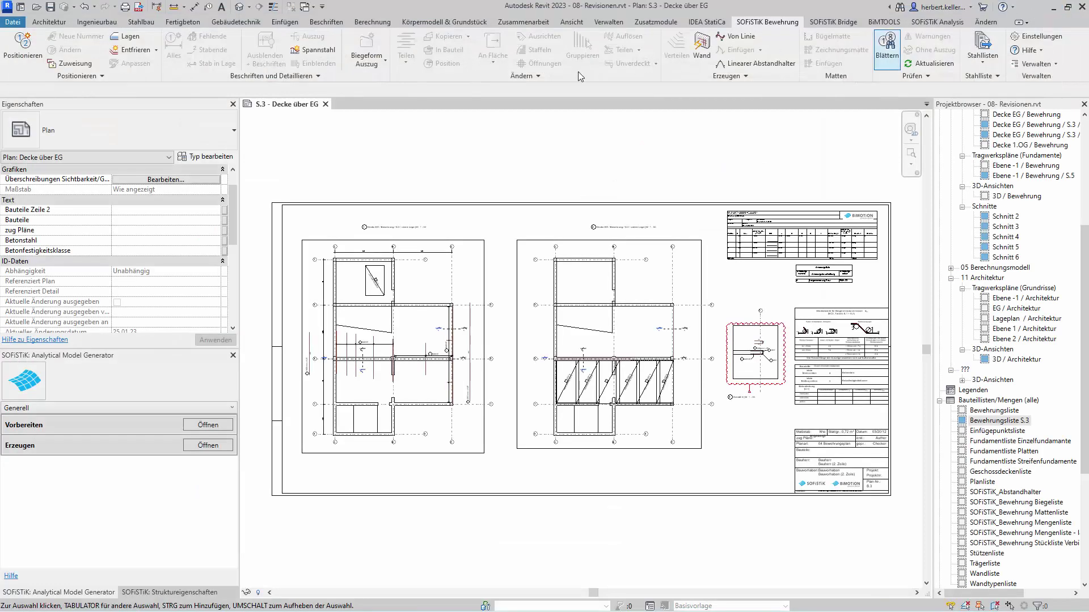